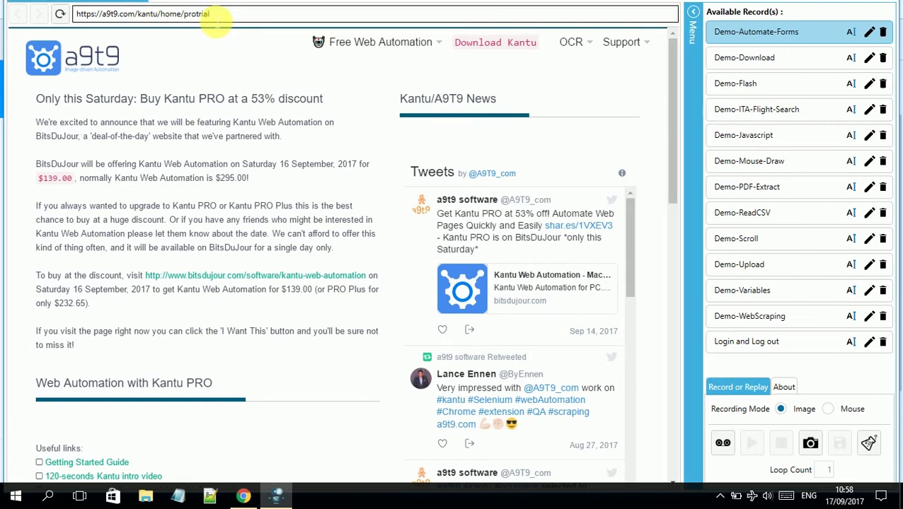
drag(225, 15, 67, 16)
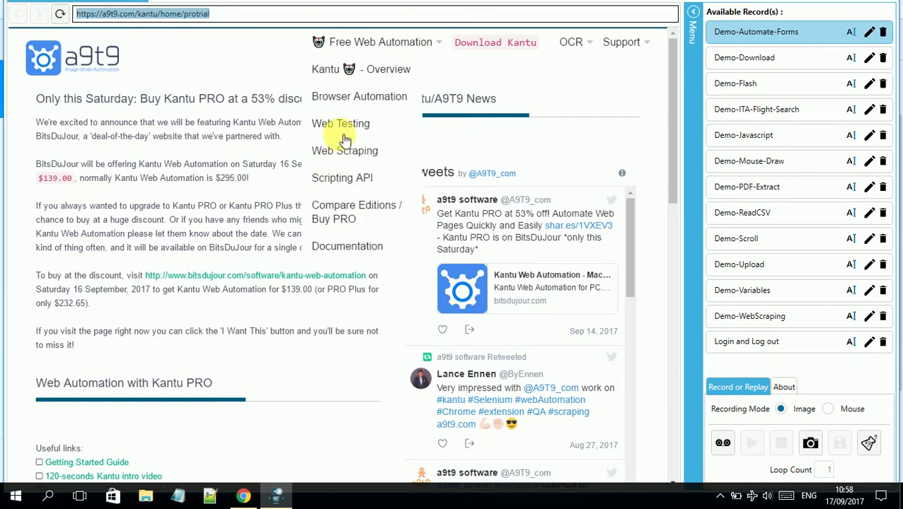
click(694, 12)
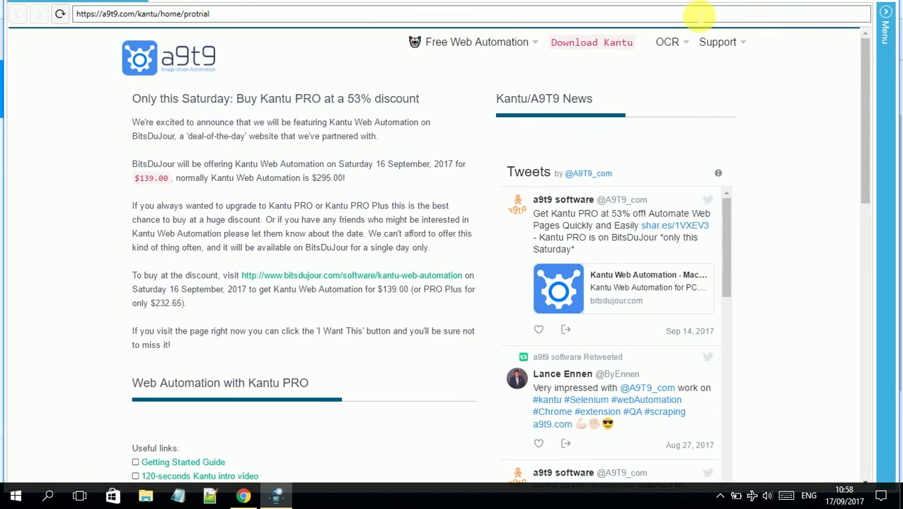
click(885, 28)
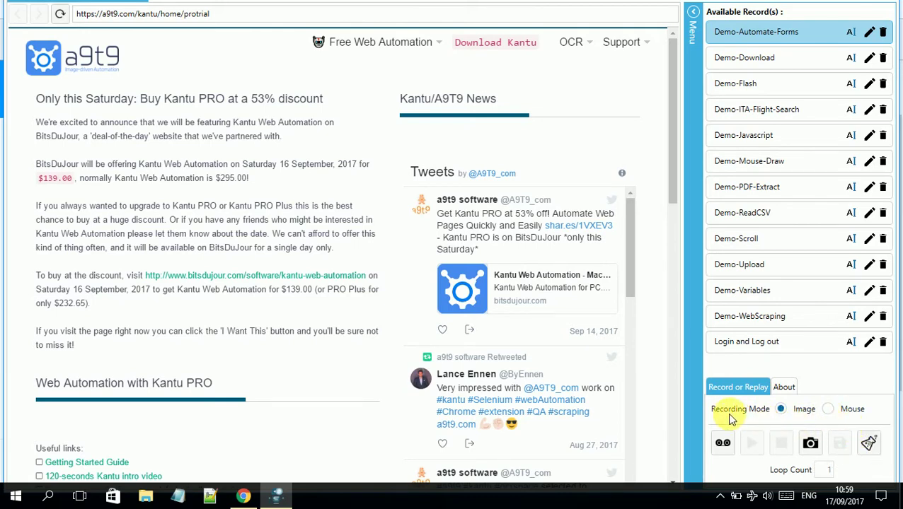
click(839, 409)
click(780, 409)
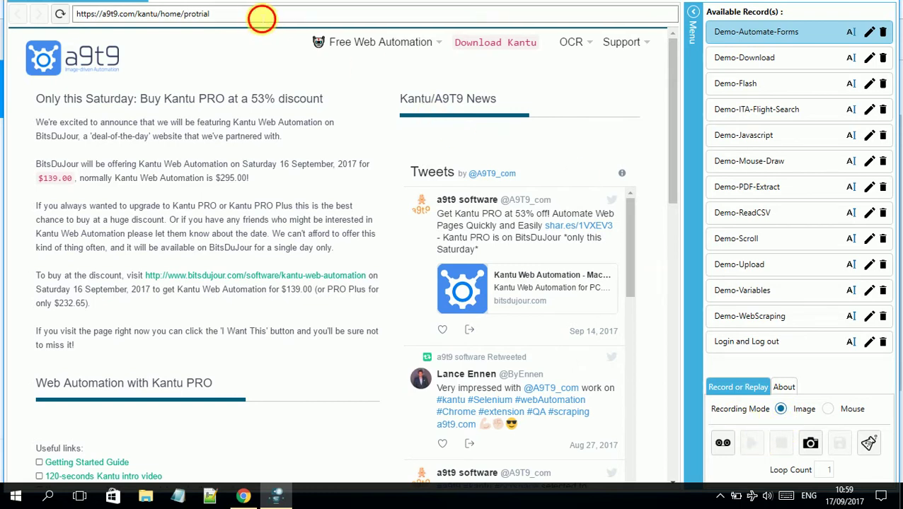
click(127, 13)
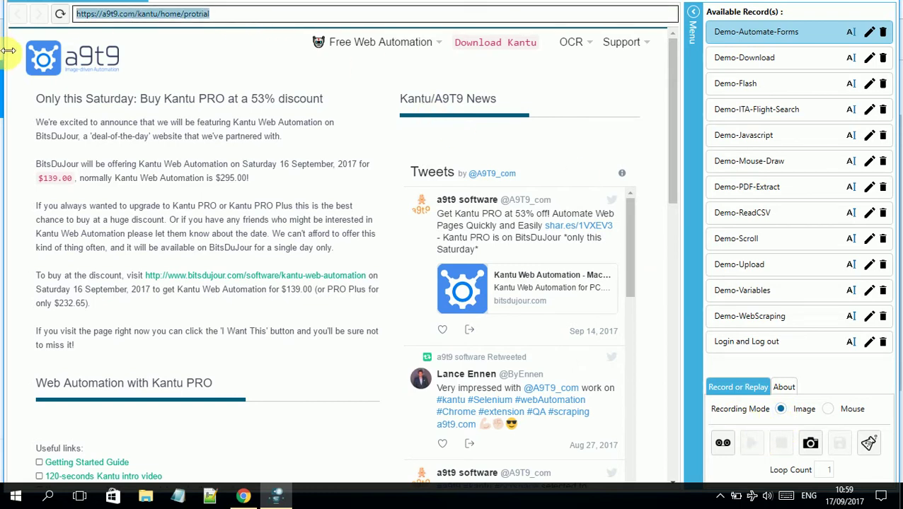
text(www)
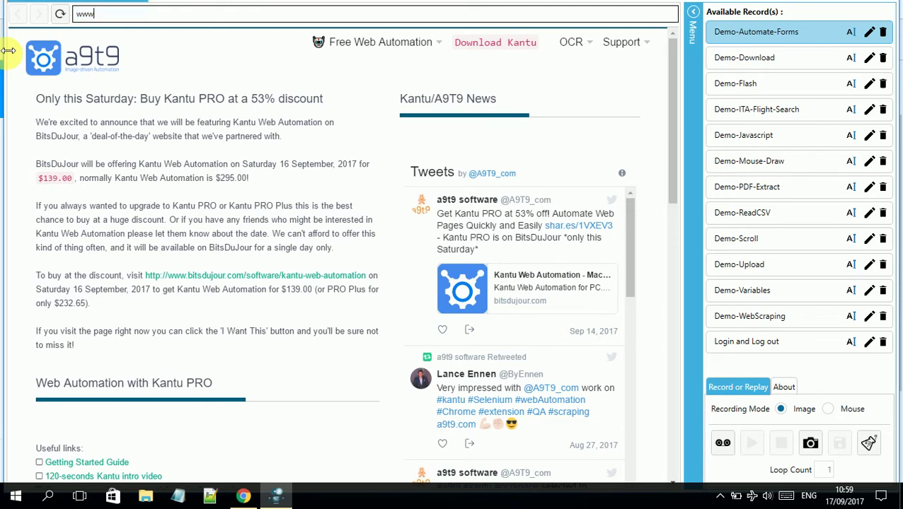
text(.google.com)
key(Return)
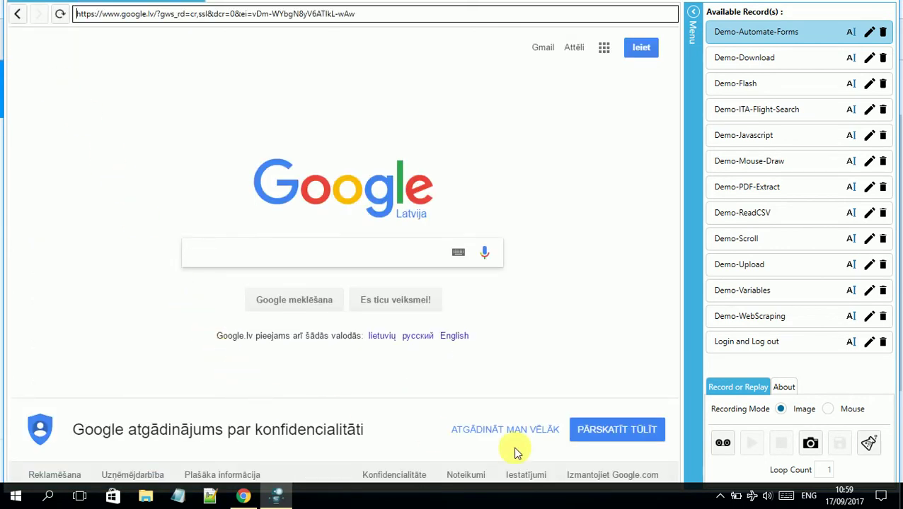
click(598, 475)
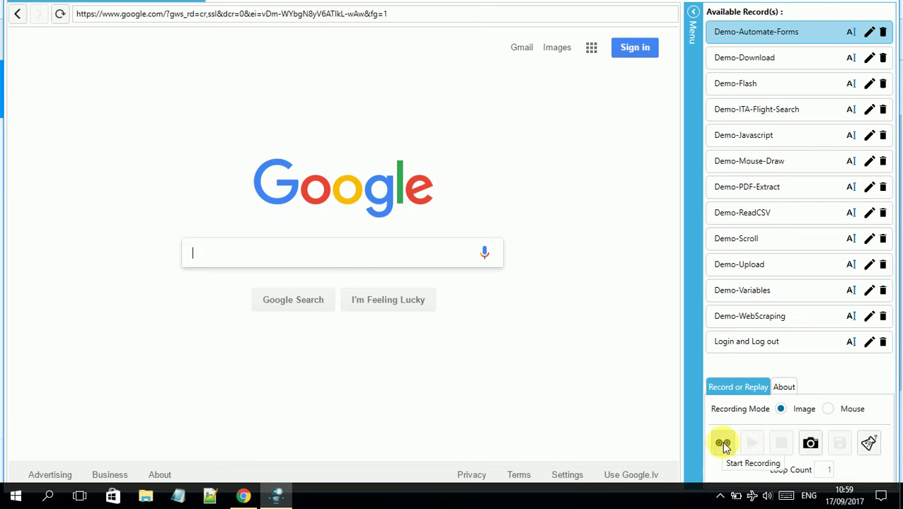
Start recording and add a Click Image command on the Google logo, commented 'google image'.
click(723, 445)
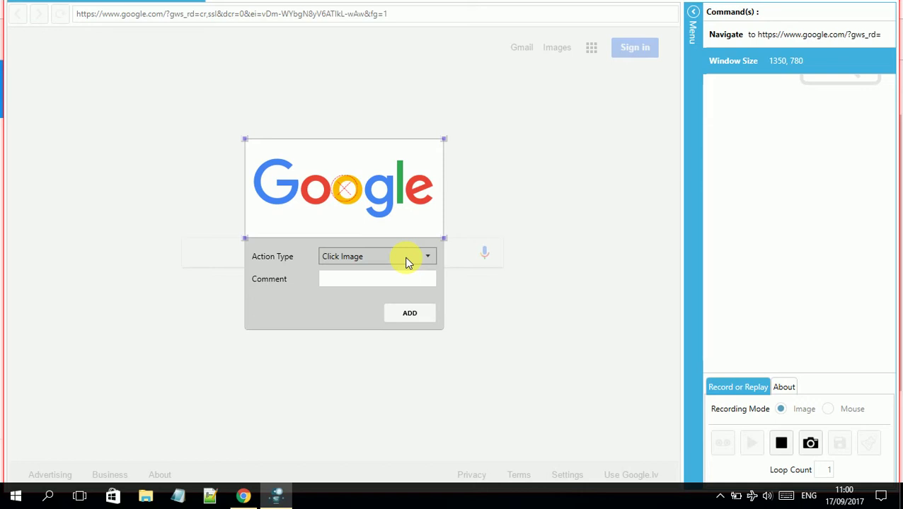
click(408, 262)
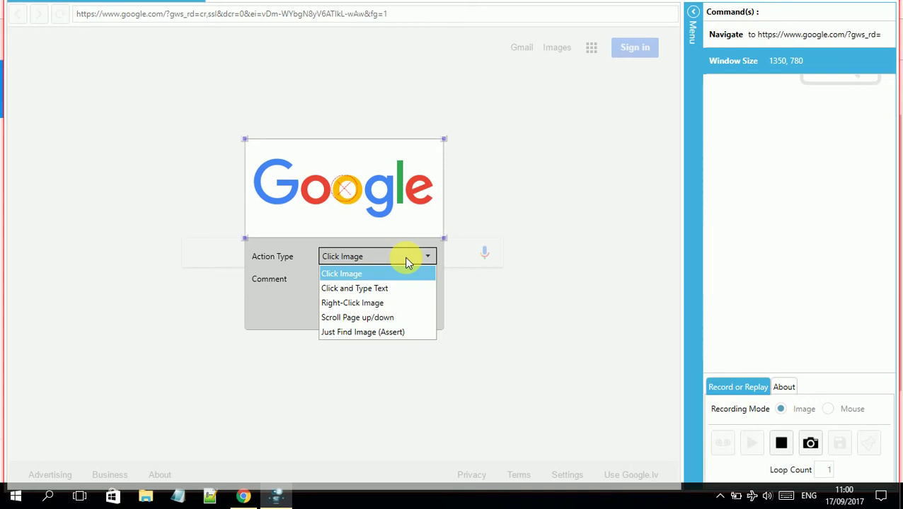
click(403, 255)
click(390, 282)
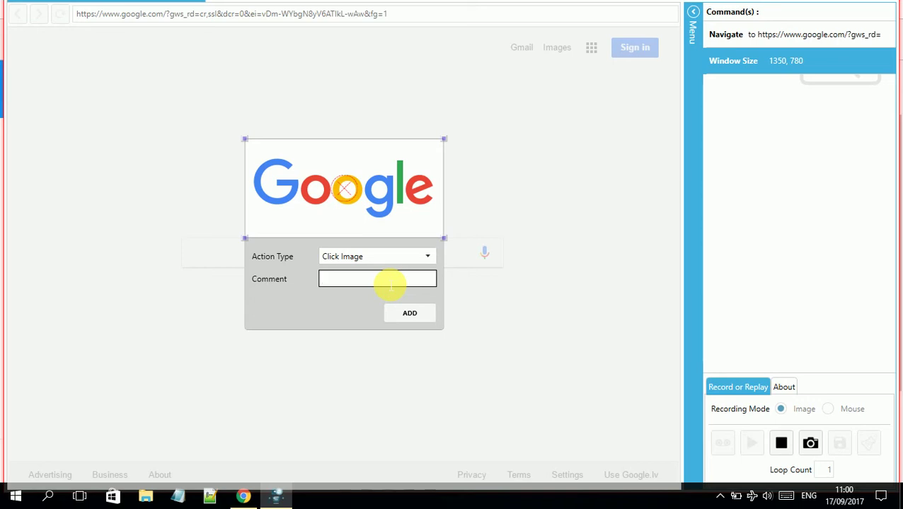
text(google image)
click(420, 316)
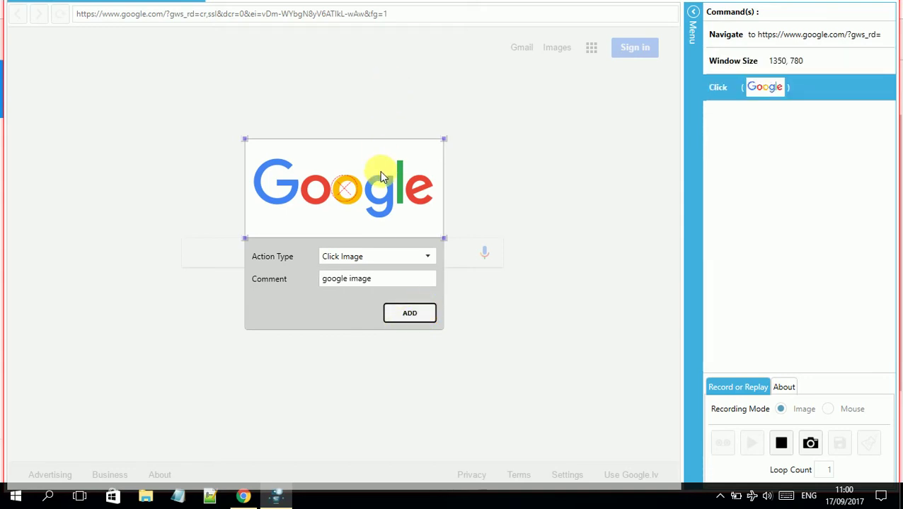
drag(379, 170, 375, 264)
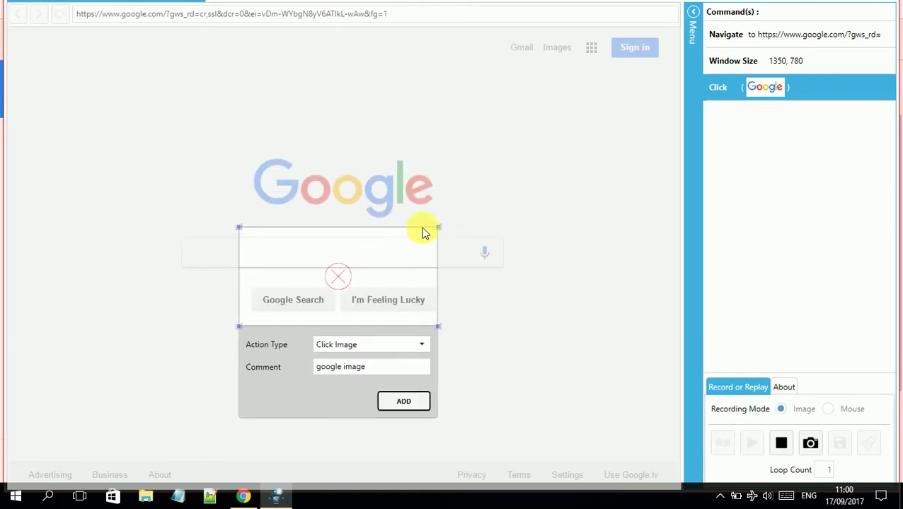
Fit the capture box tightly over the Google search field and choose Click and Type Text.
drag(442, 230, 393, 274)
drag(350, 298, 297, 264)
drag(349, 242, 334, 267)
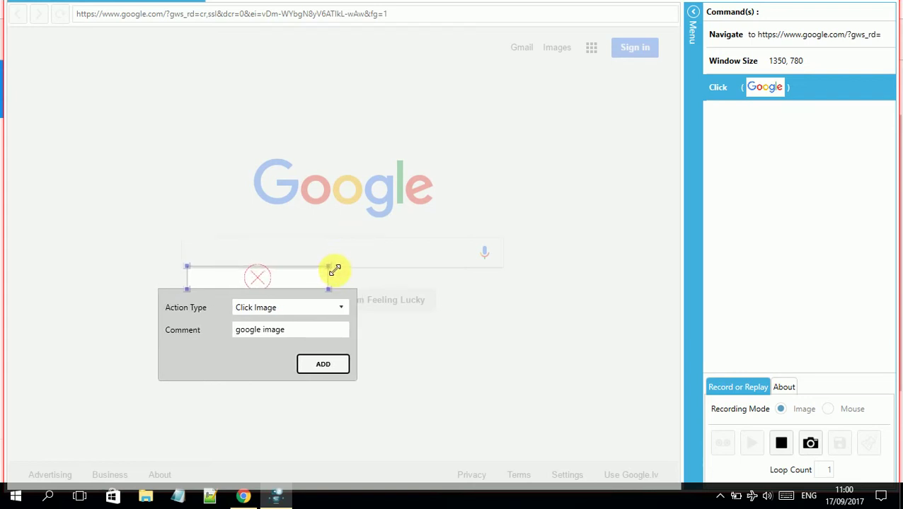
click(338, 307)
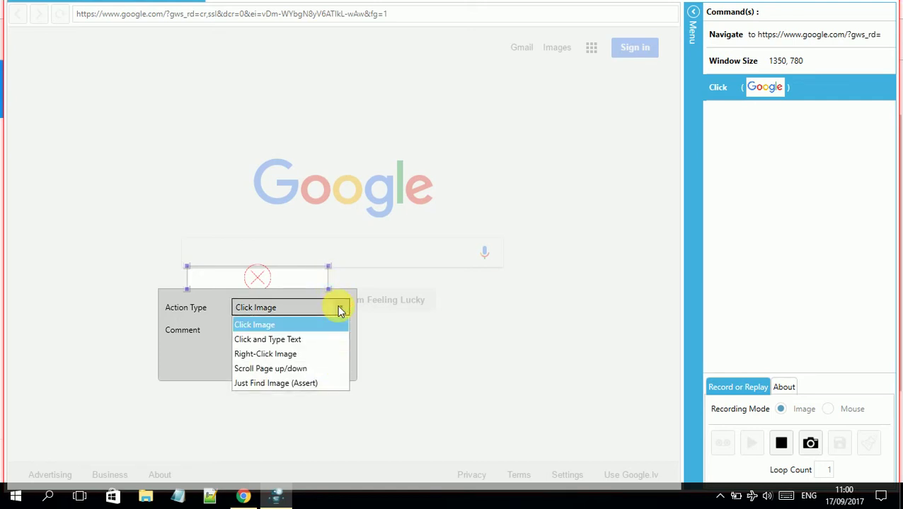
click(304, 340)
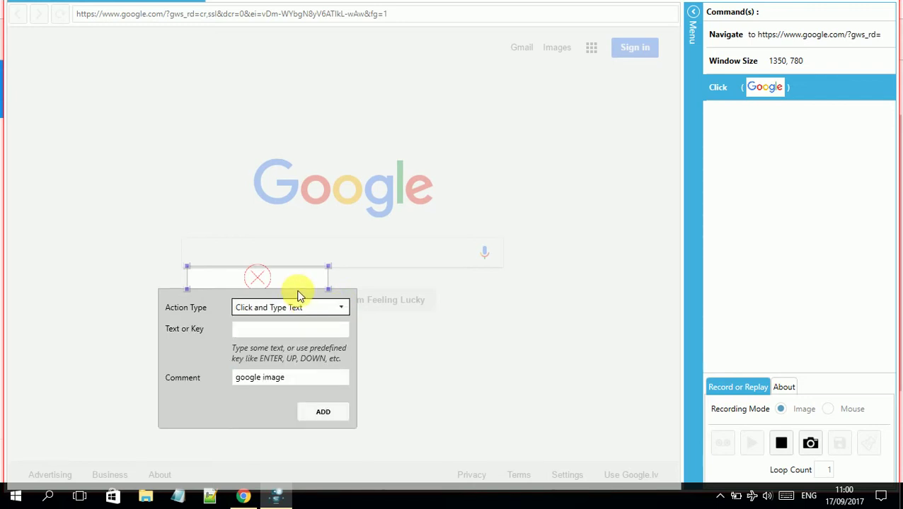
Enter a person's name as the text, comment it 'Search string', and add the command.
click(282, 329)
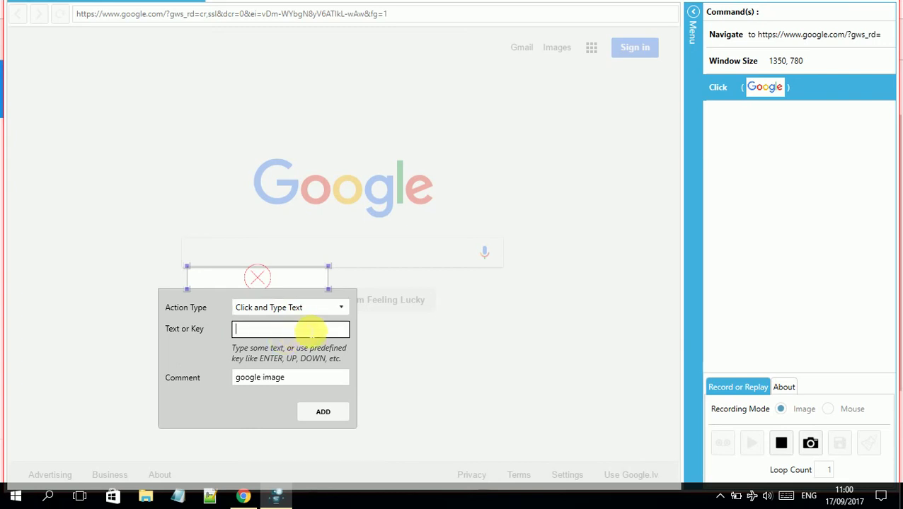
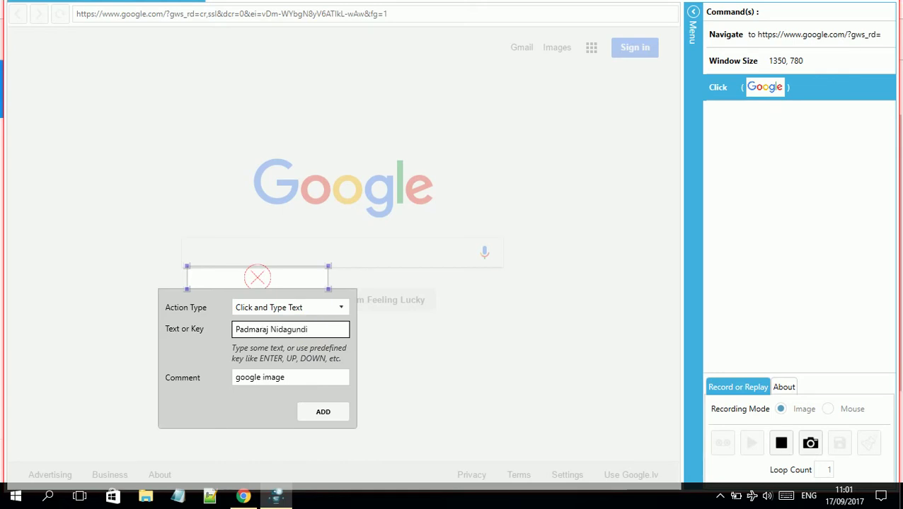
click(309, 385)
key(ctrl+a)
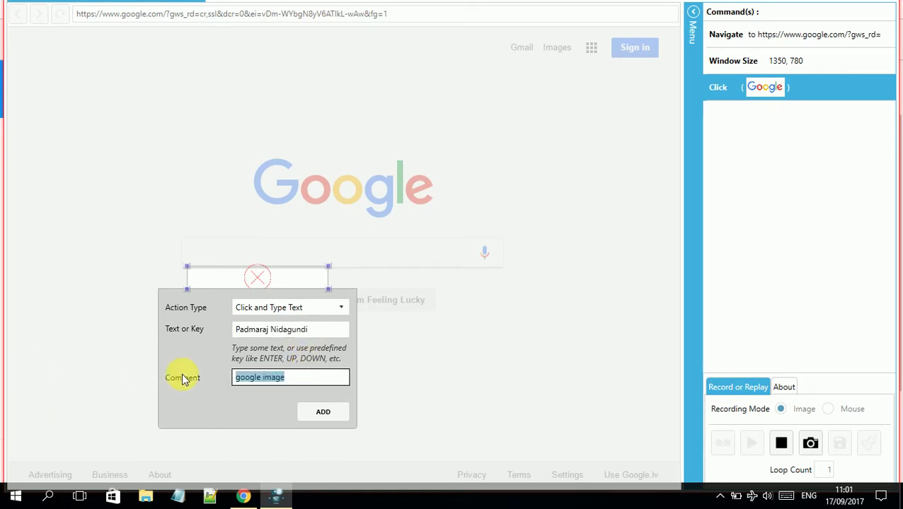
text(Search string)
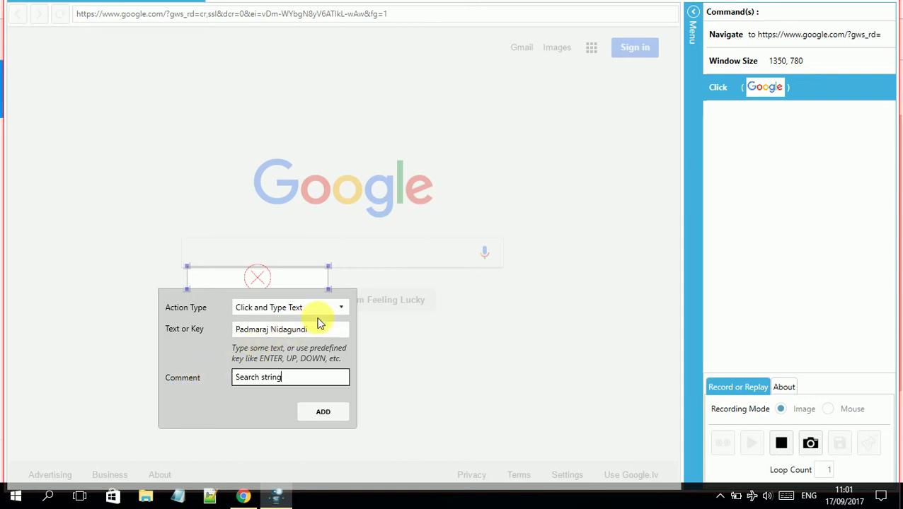
click(320, 412)
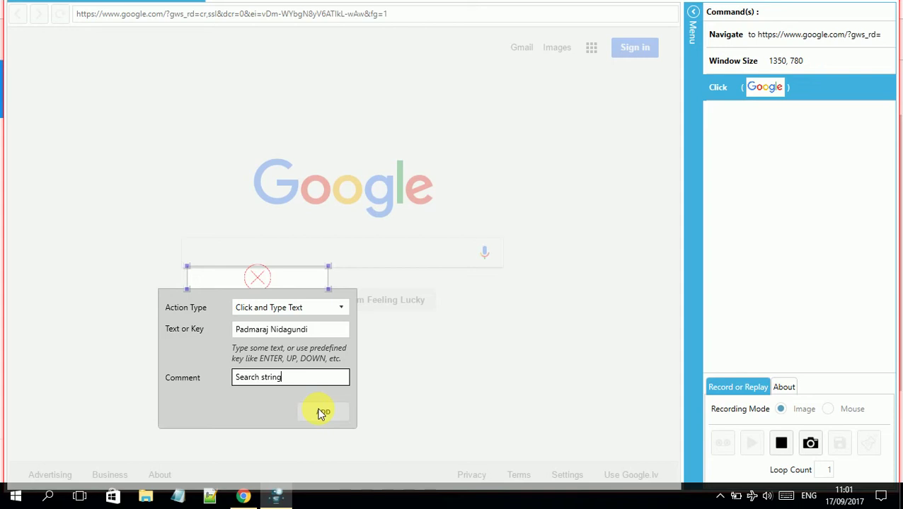
click(319, 411)
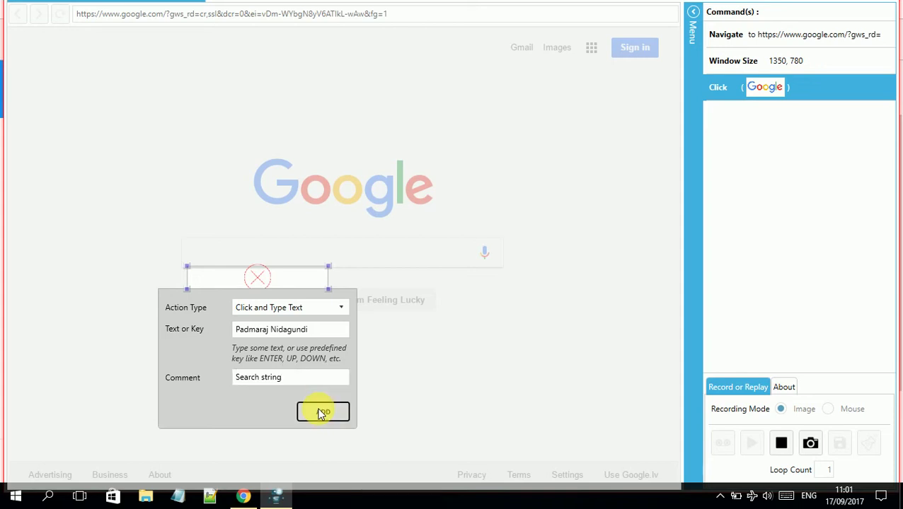
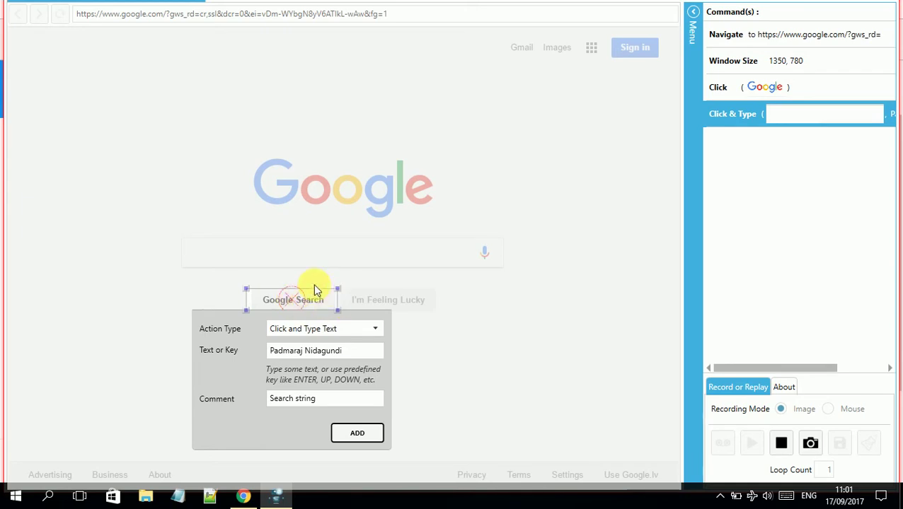
Append a Click Image command on the Google Search button with the comment 'Search'.
click(287, 332)
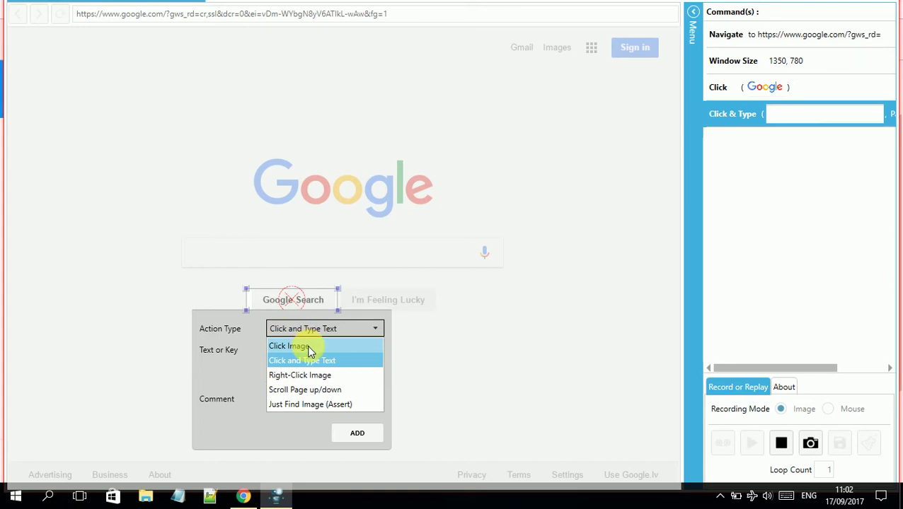
click(309, 352)
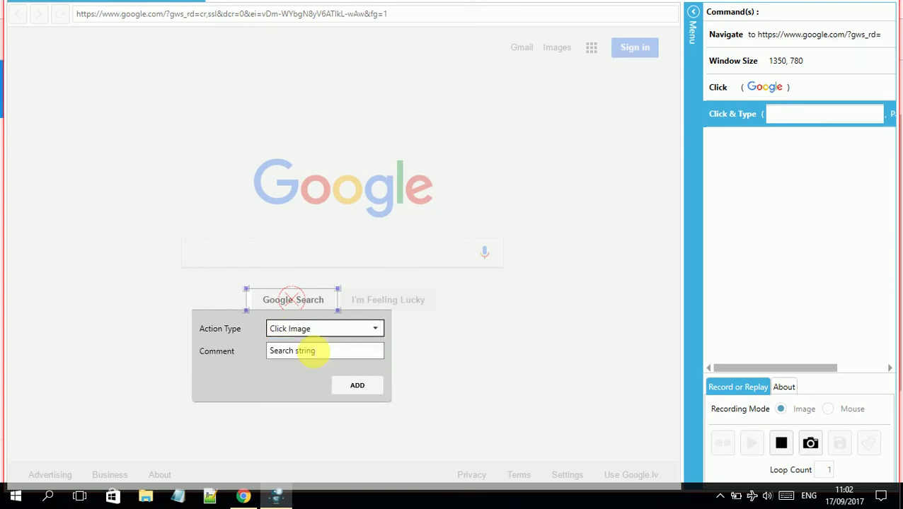
drag(337, 351, 239, 367)
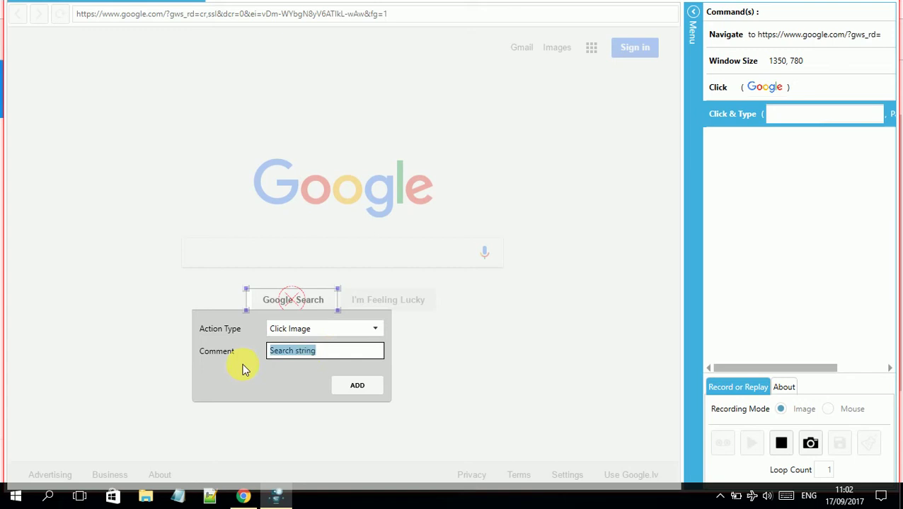
text(Search)
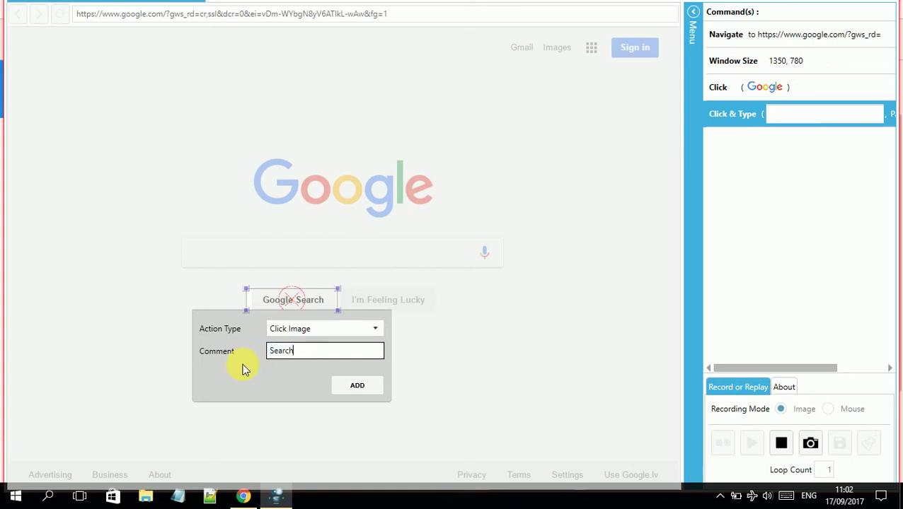
click(360, 391)
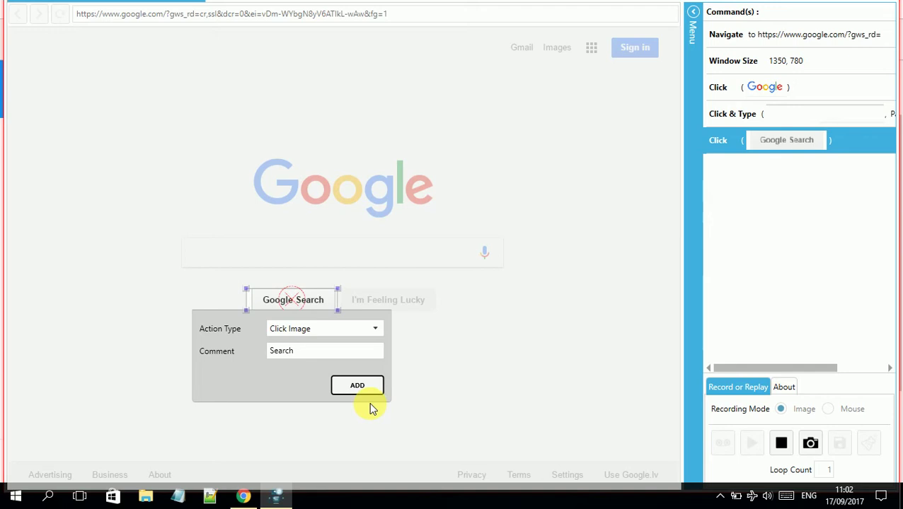
Move the capture area onto the Gmail link, then stop recording the macro.
click(357, 386)
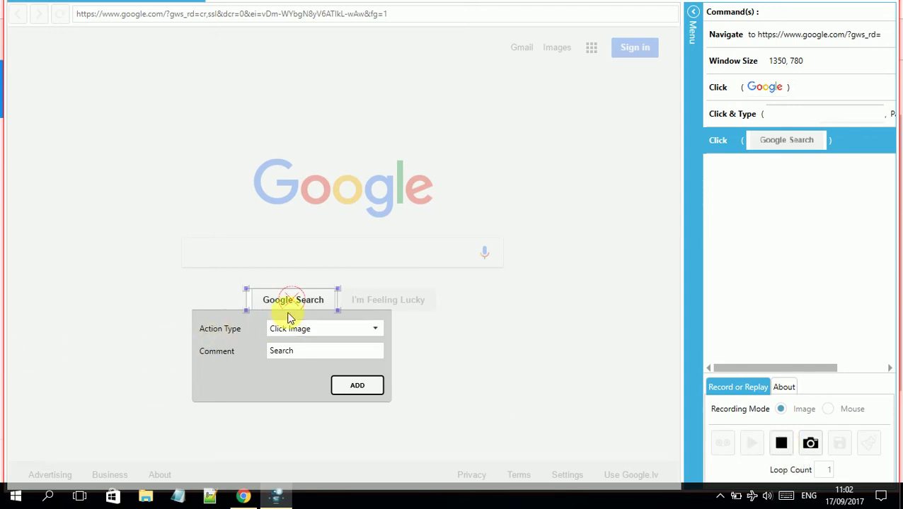
drag(190, 332, 472, 111)
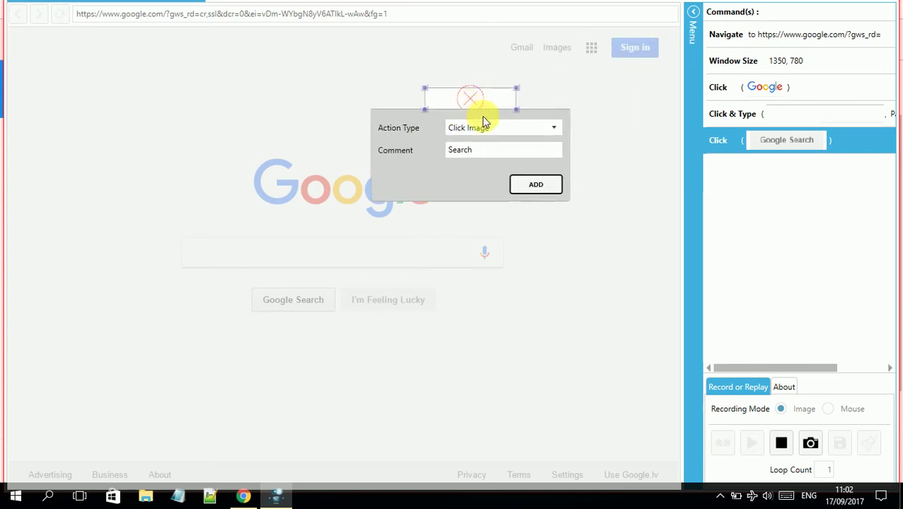
click(781, 446)
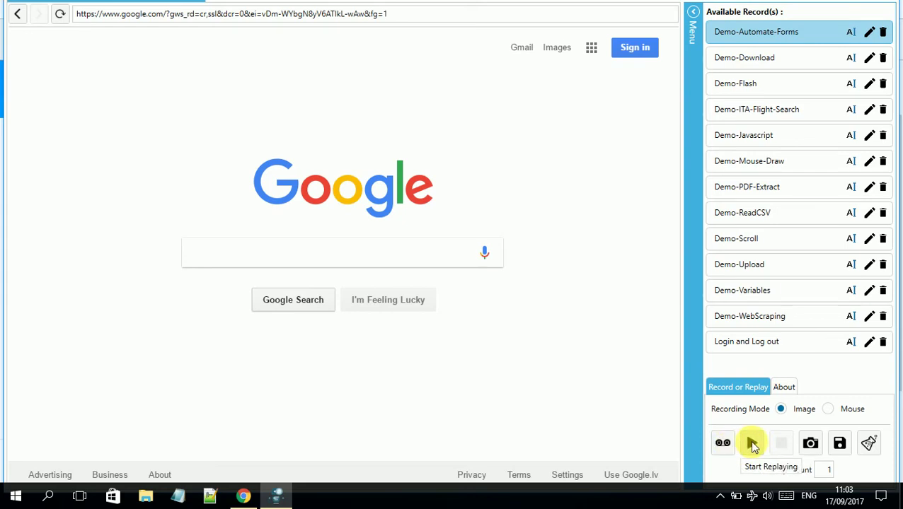
Replay the recorded Google search macro.
click(752, 444)
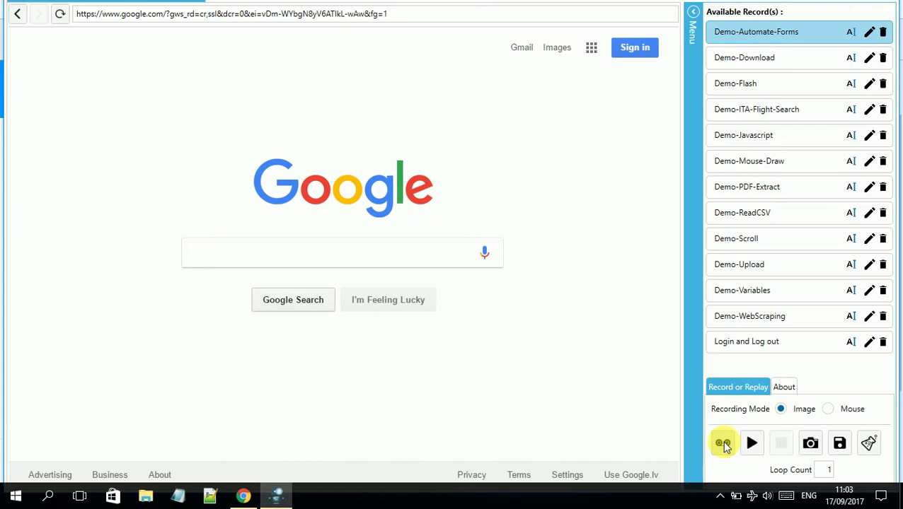
click(723, 444)
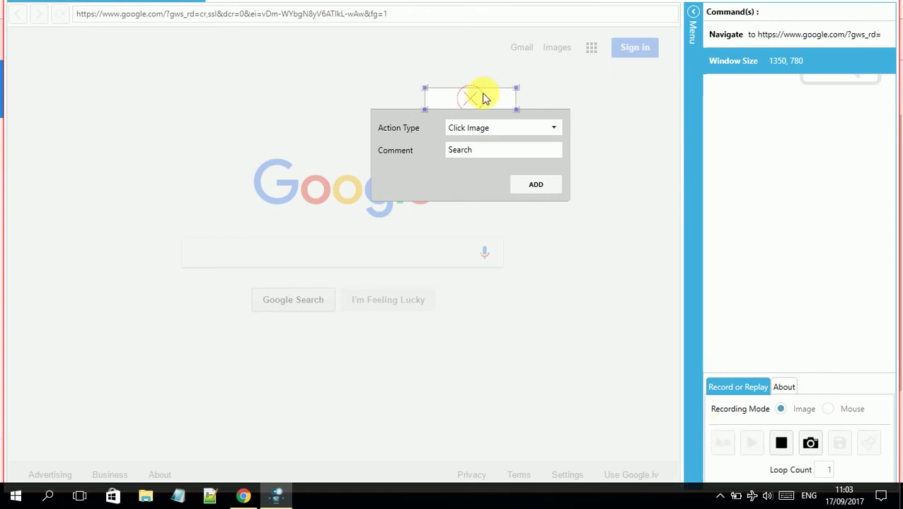
drag(465, 97, 548, 42)
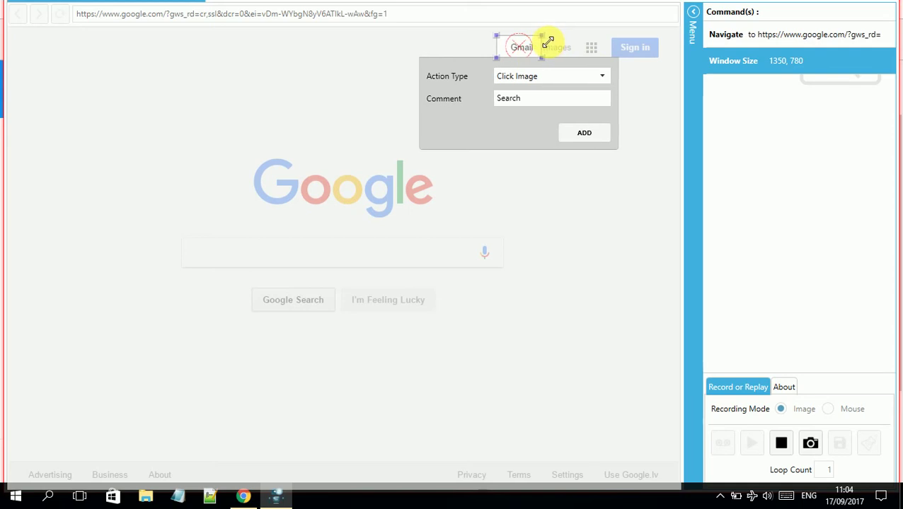
click(549, 75)
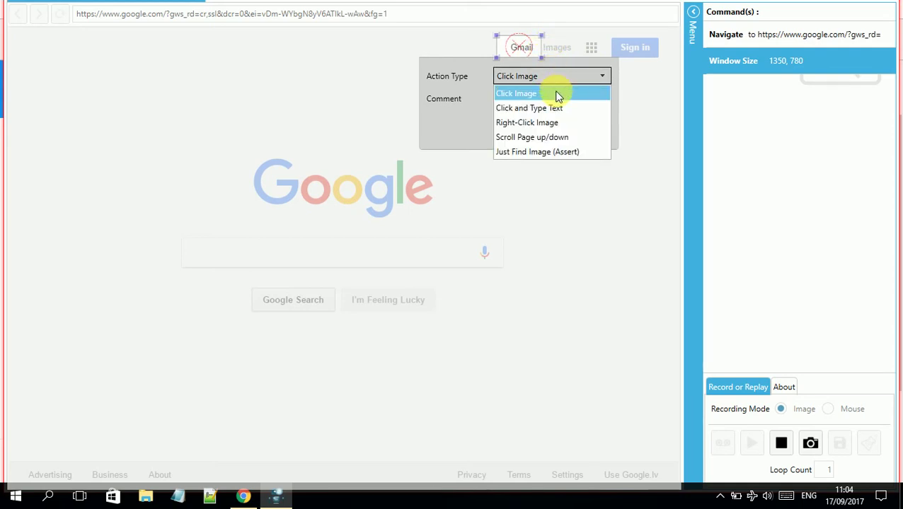
click(556, 95)
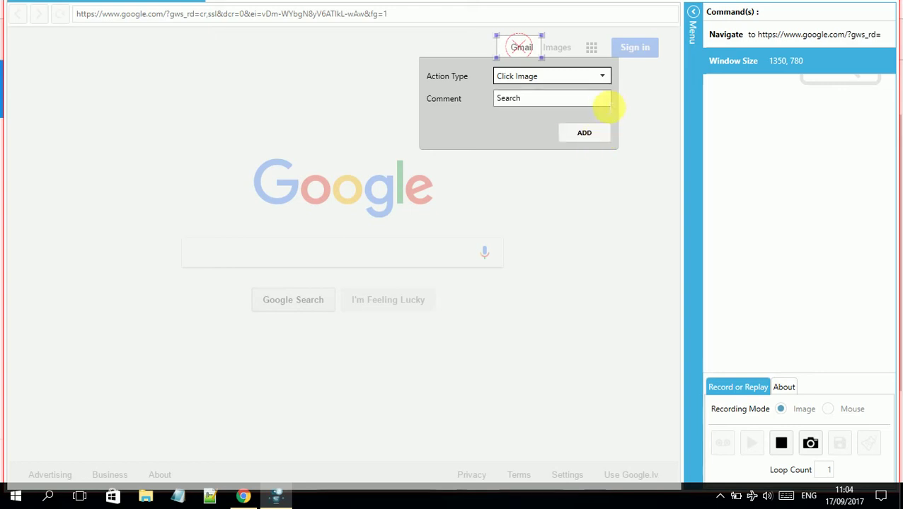
click(781, 443)
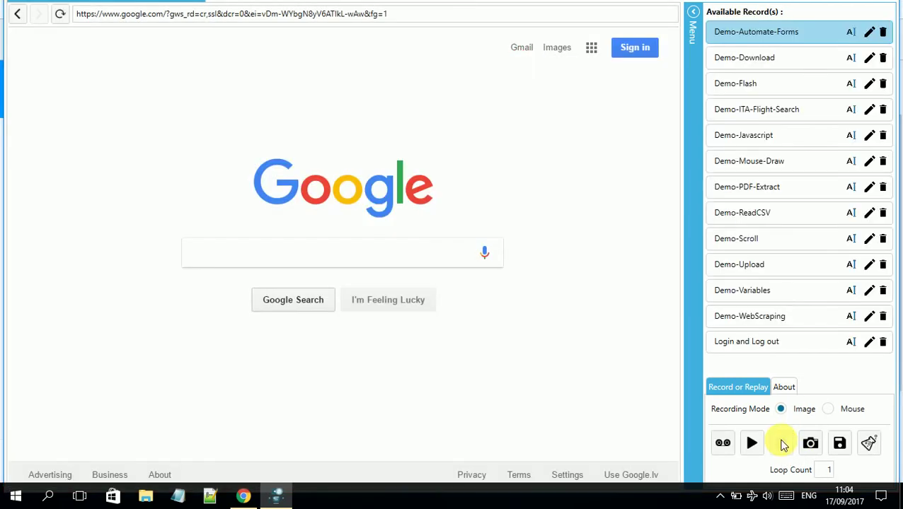
Start a Mouse-mode recording and run a Google search for the person's name.
click(828, 410)
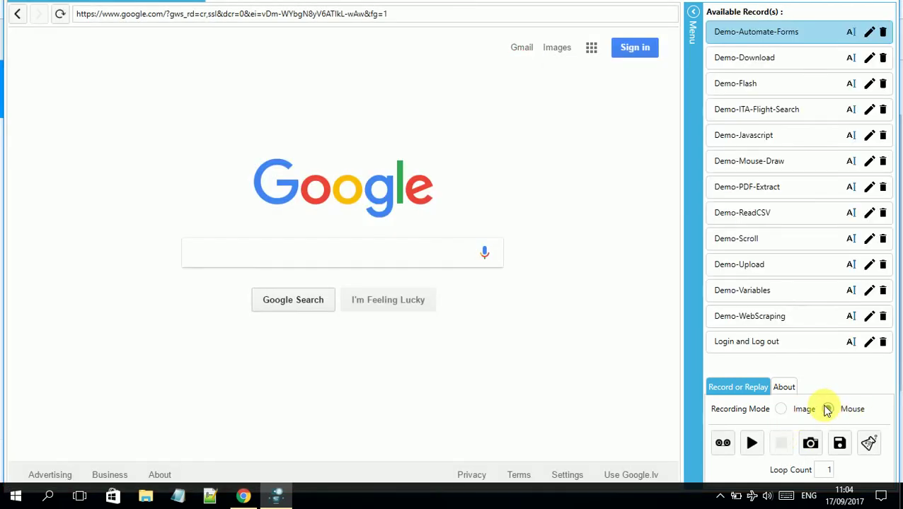
click(723, 444)
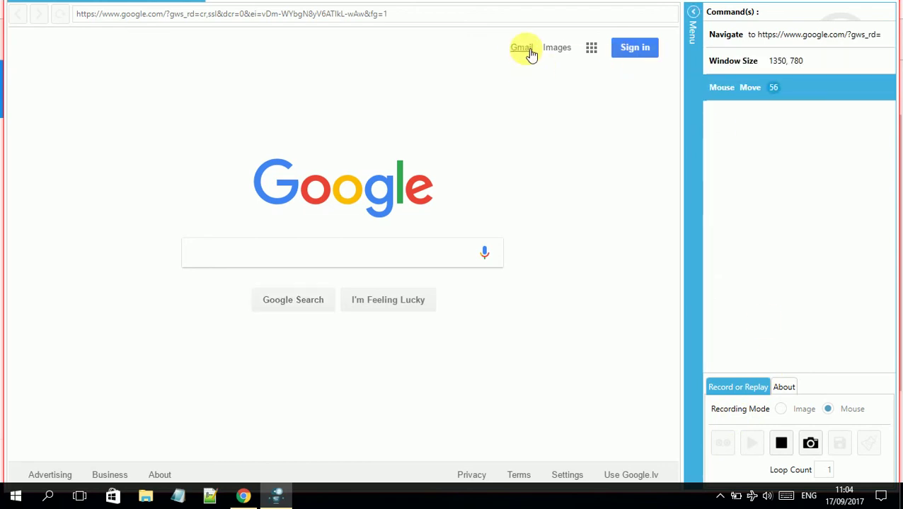
click(291, 257)
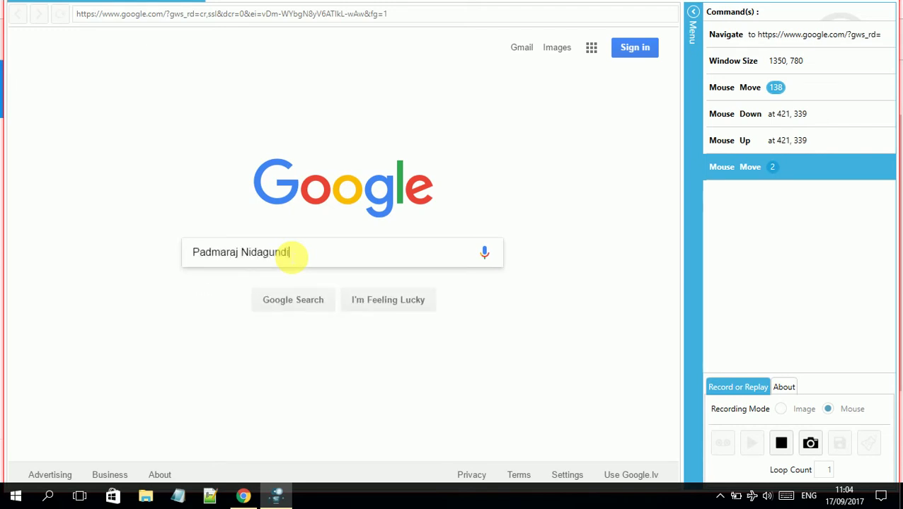
click(303, 303)
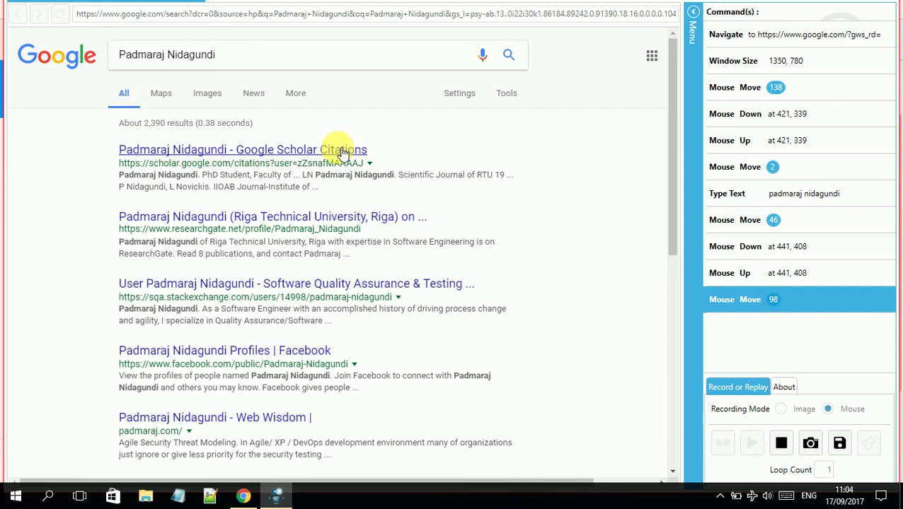
Open the Google Scholar profile result and scroll through it.
click(341, 152)
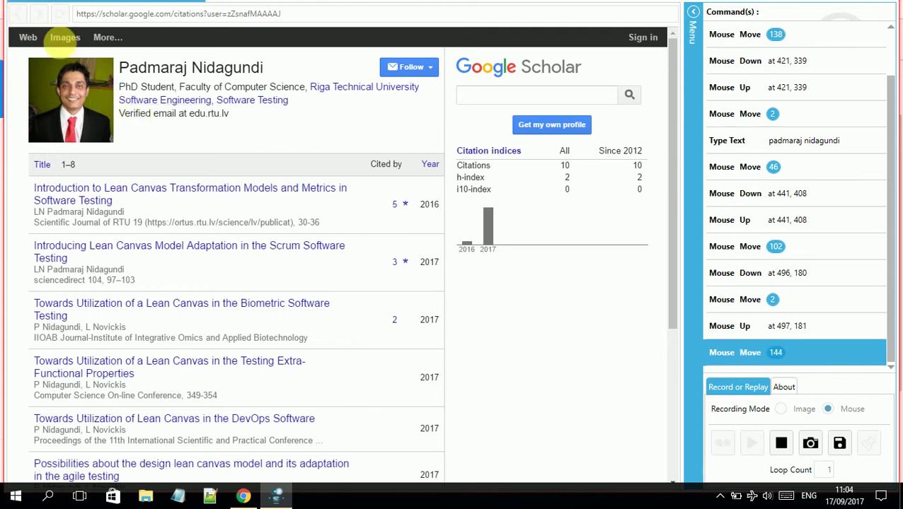
scroll(422, 209, down, 3)
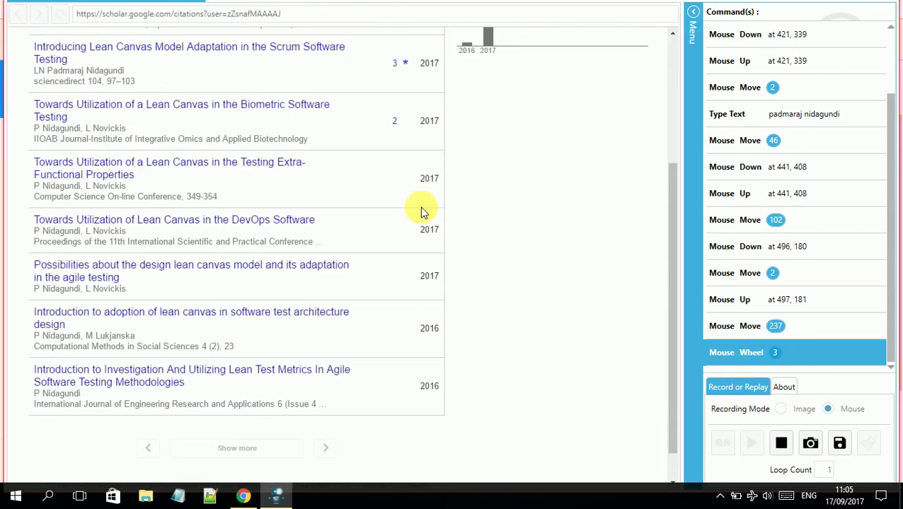
scroll(422, 212, down, 3)
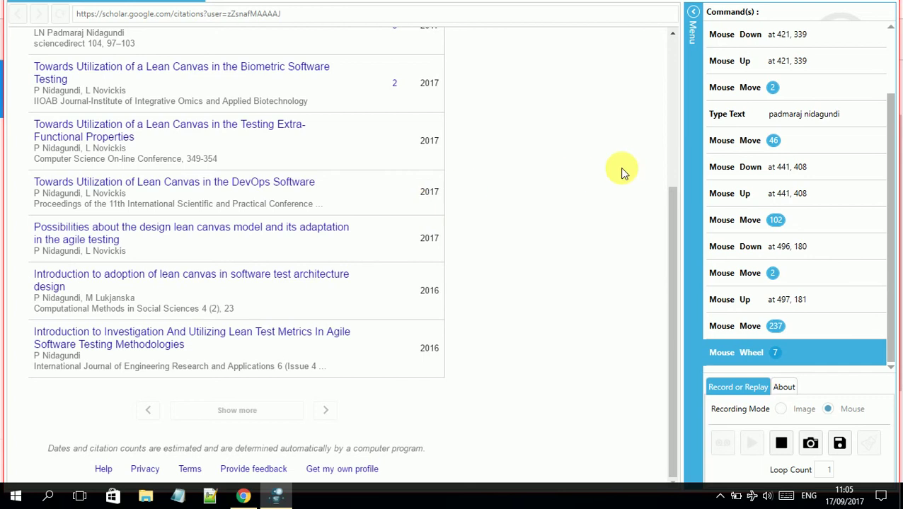
scroll(619, 167, up, 5)
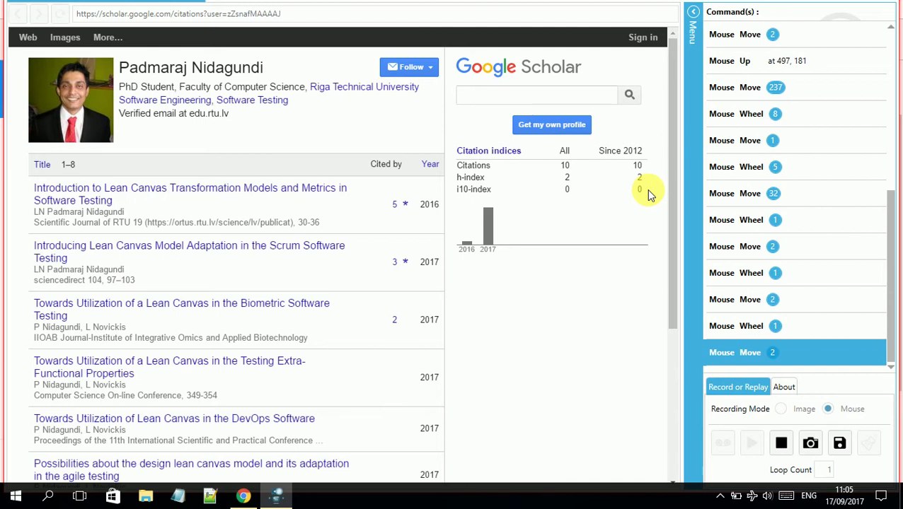
Stop the Mouse-mode recording and replay it through to the Scholar profile.
click(782, 447)
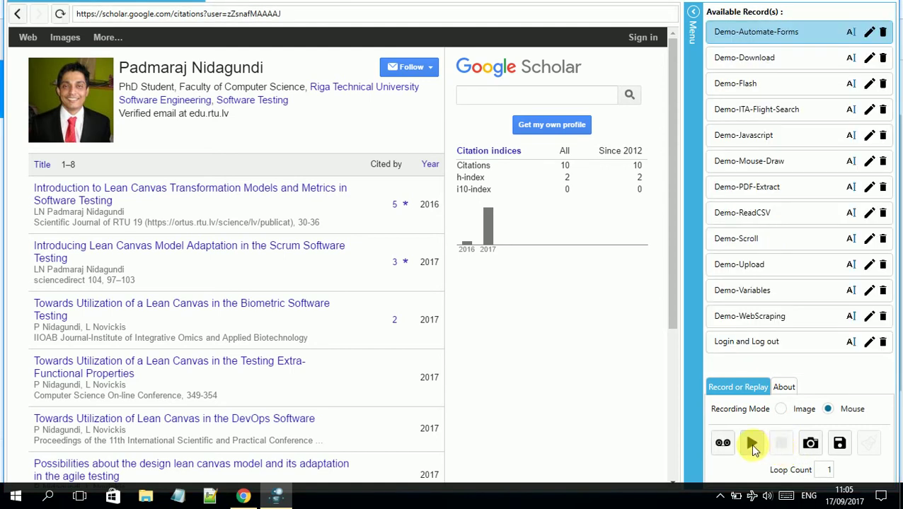
click(752, 444)
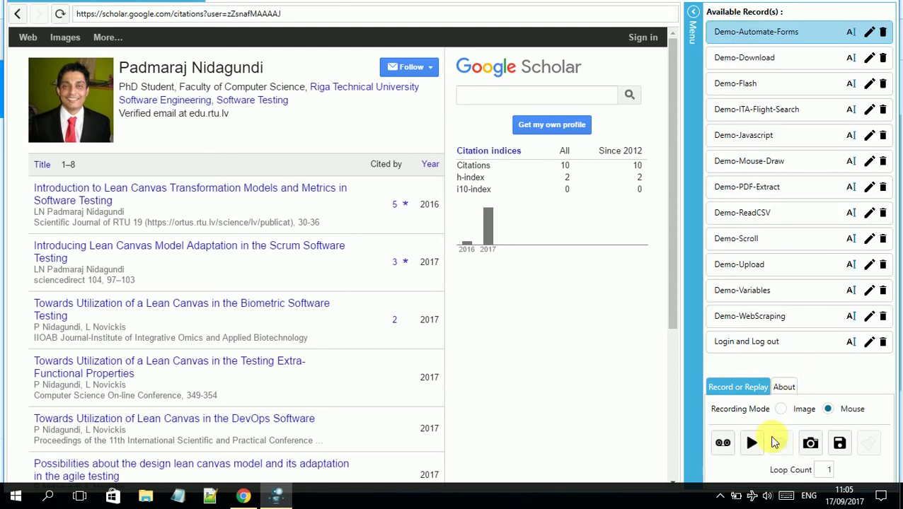
click(750, 443)
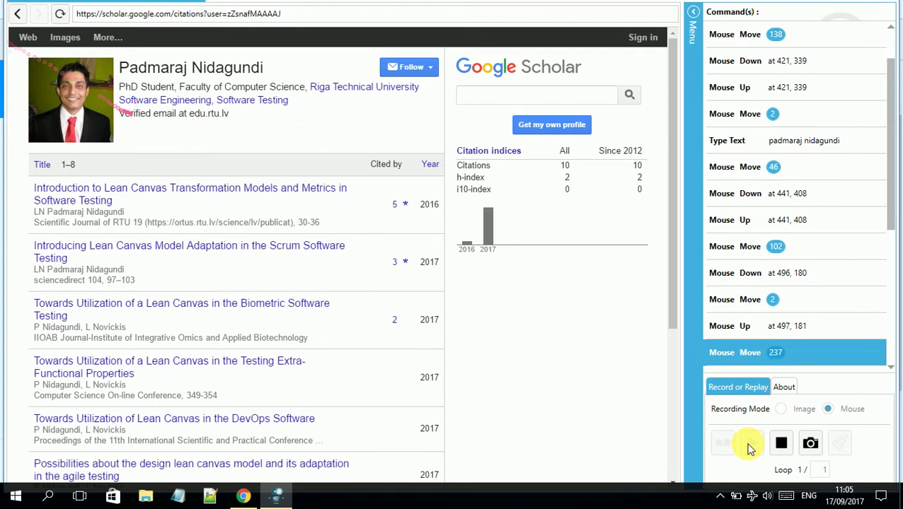
Stop the replay, load google.co and switch to the Google.com homepage.
click(780, 446)
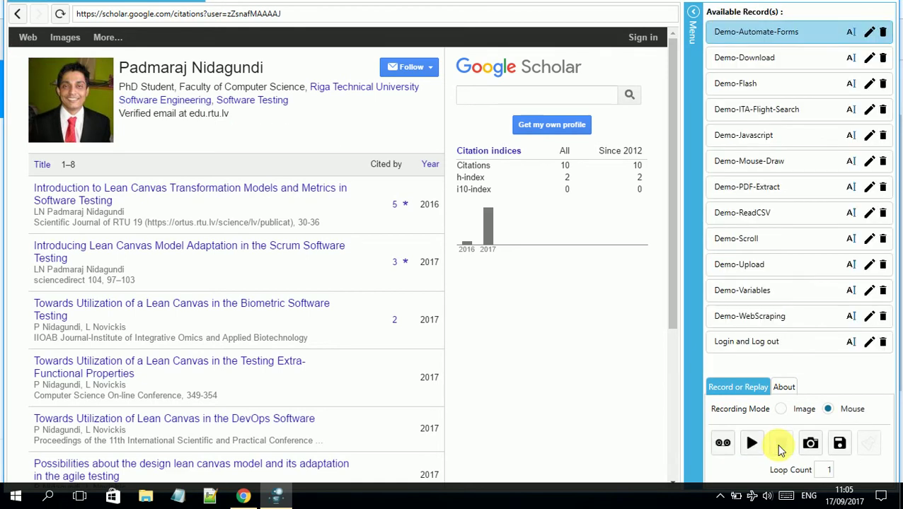
click(328, 16)
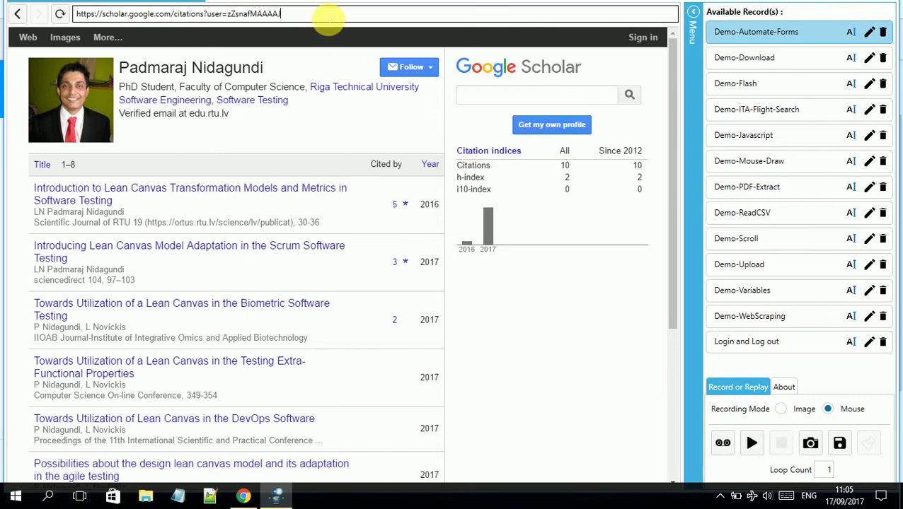
drag(383, 16, 10, 24)
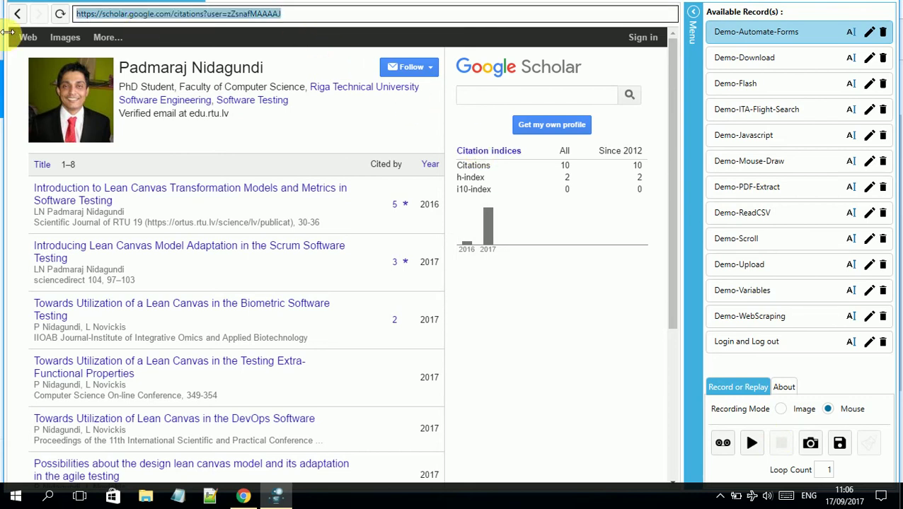
text(google.com)
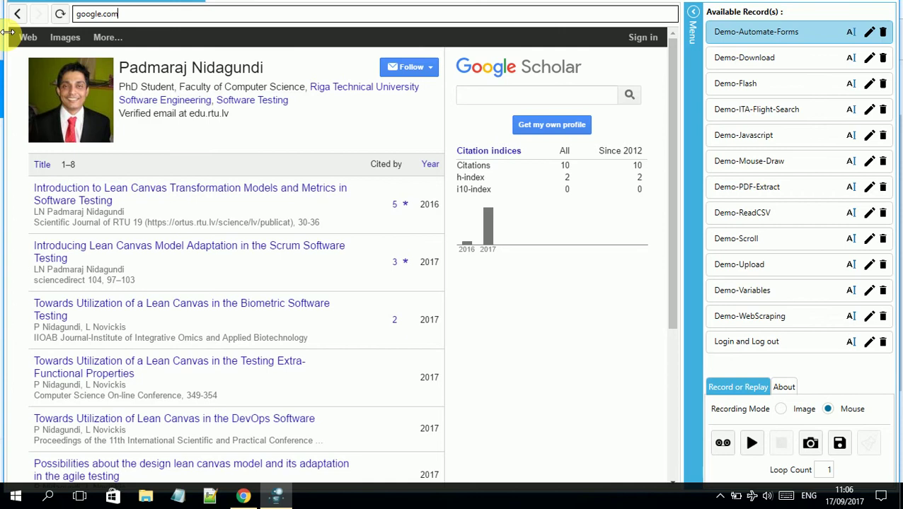
key(Return)
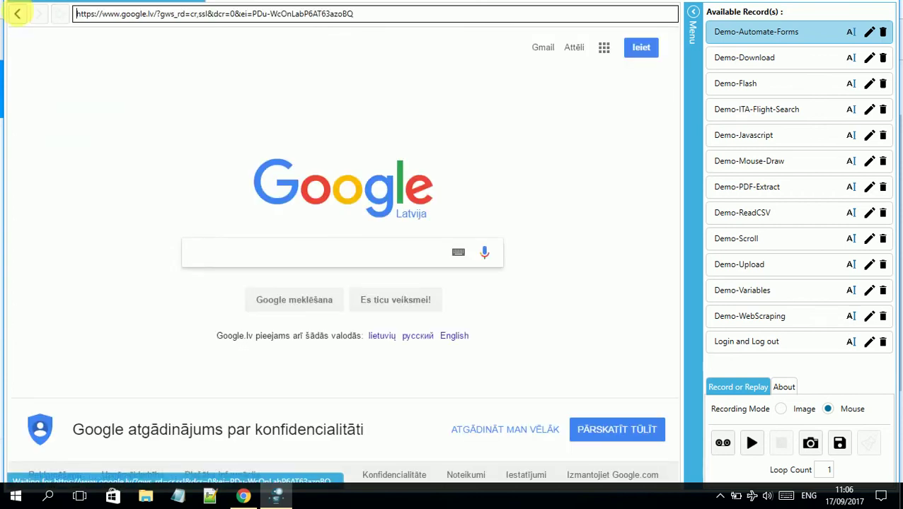
click(641, 475)
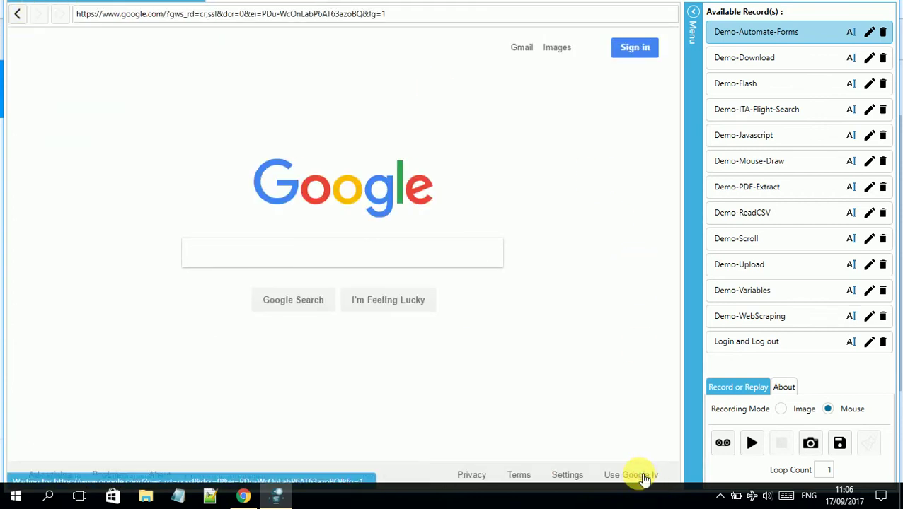
click(644, 478)
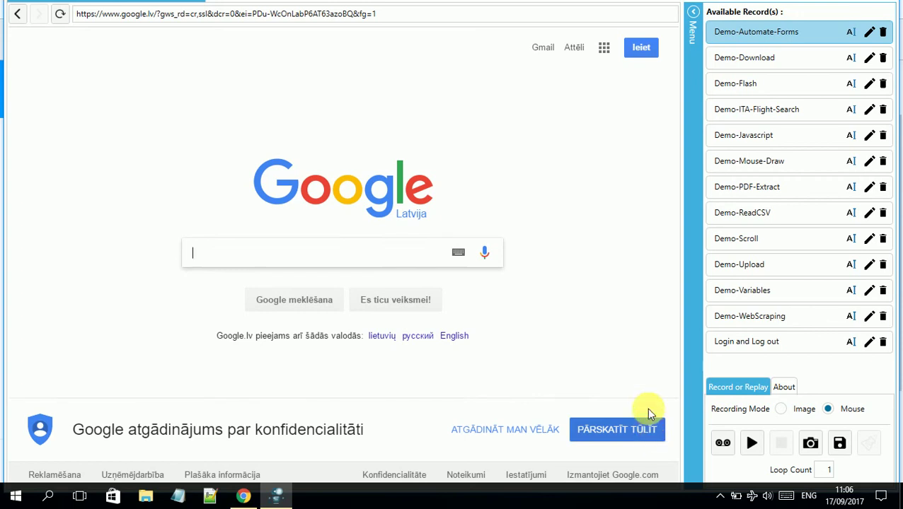
Show Google's privacy reminder in English and accept it with I AGREE.
click(641, 428)
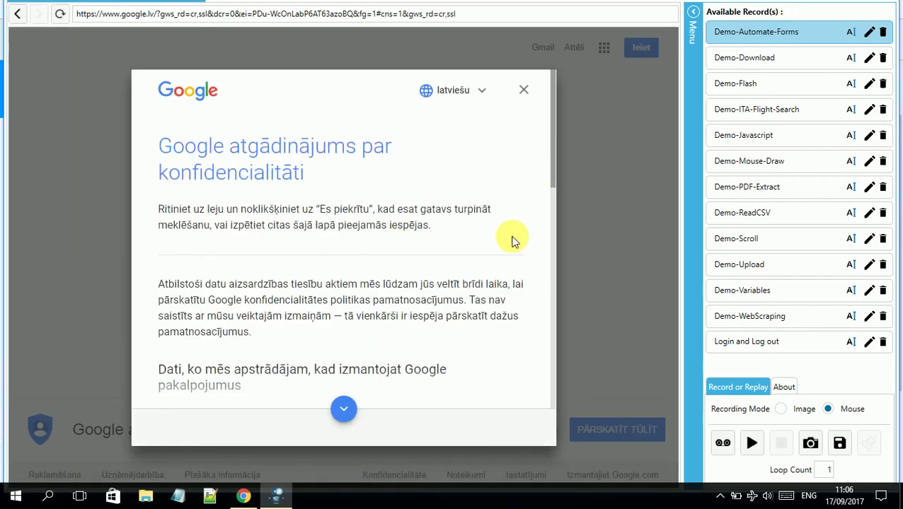
click(481, 90)
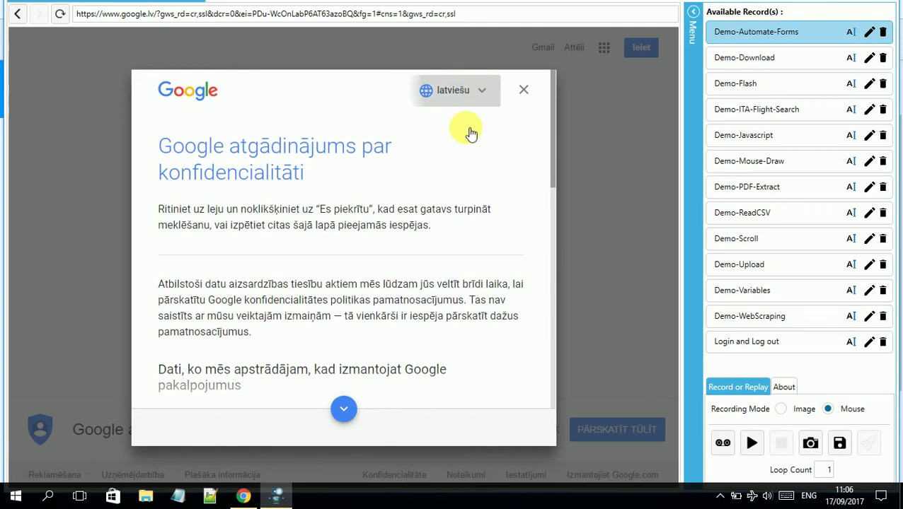
click(484, 90)
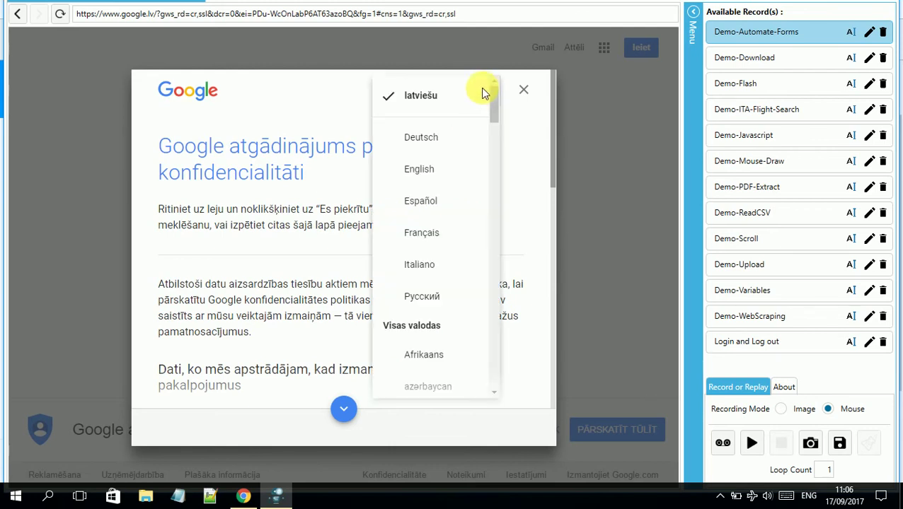
click(437, 172)
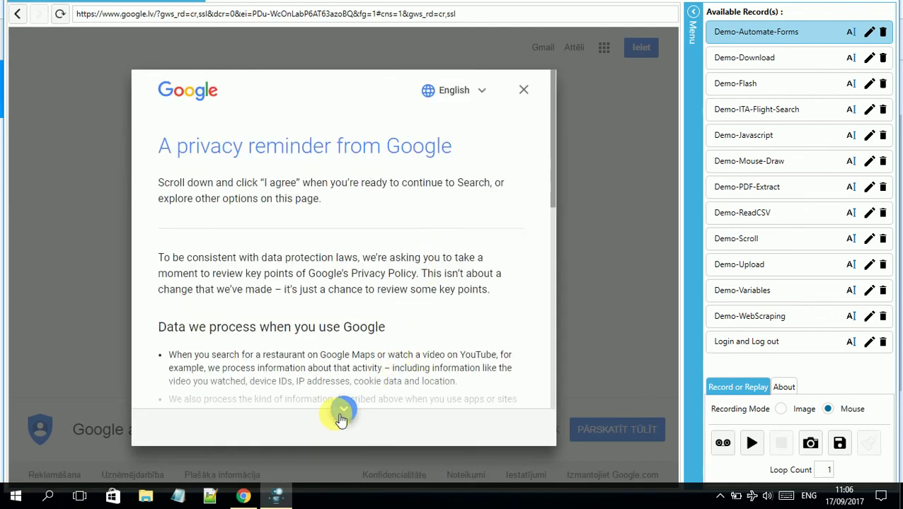
click(341, 413)
click(342, 412)
click(494, 425)
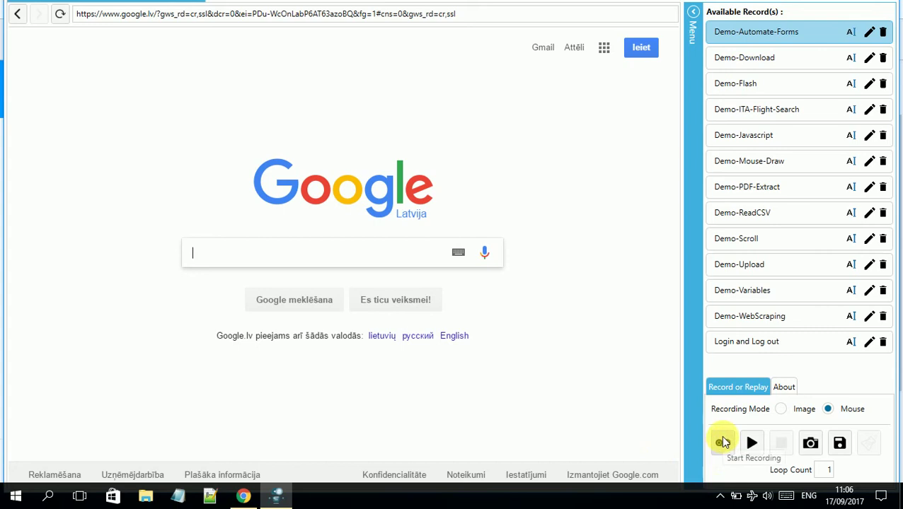
Show the Google homepage in English and start a new recording.
click(722, 443)
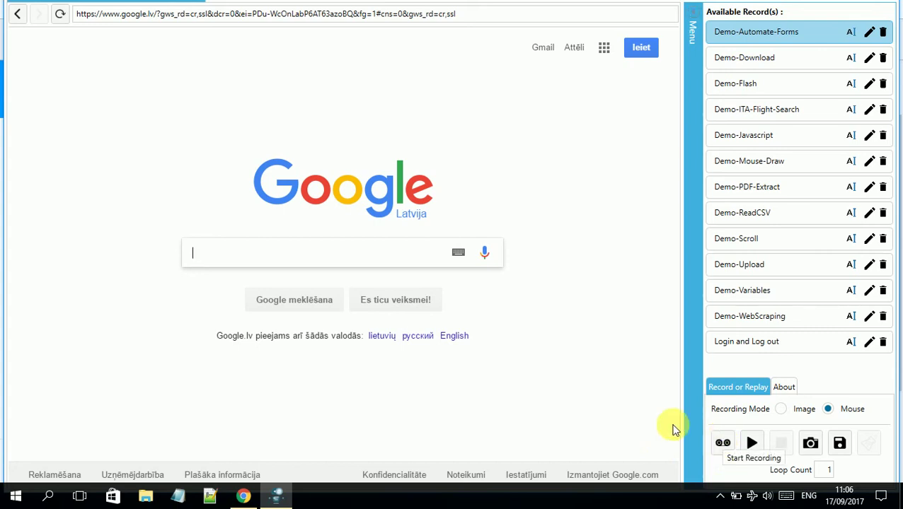
click(463, 336)
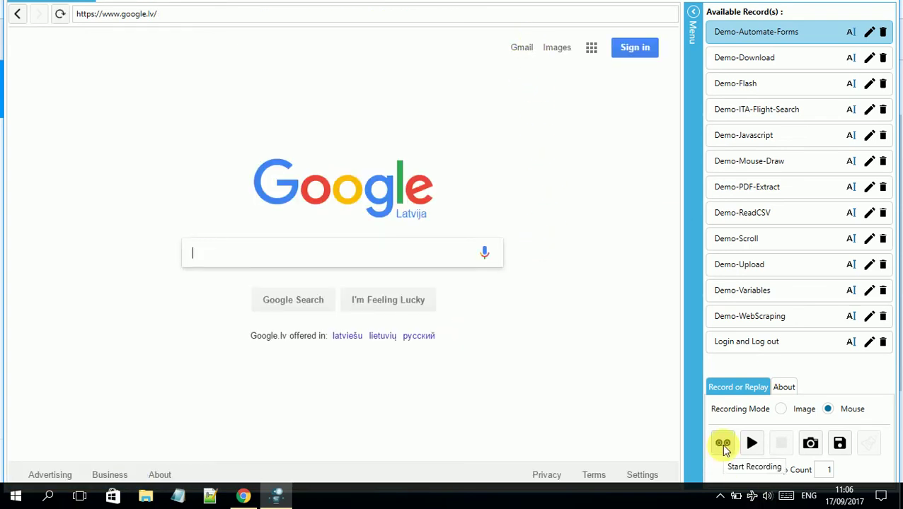
click(723, 446)
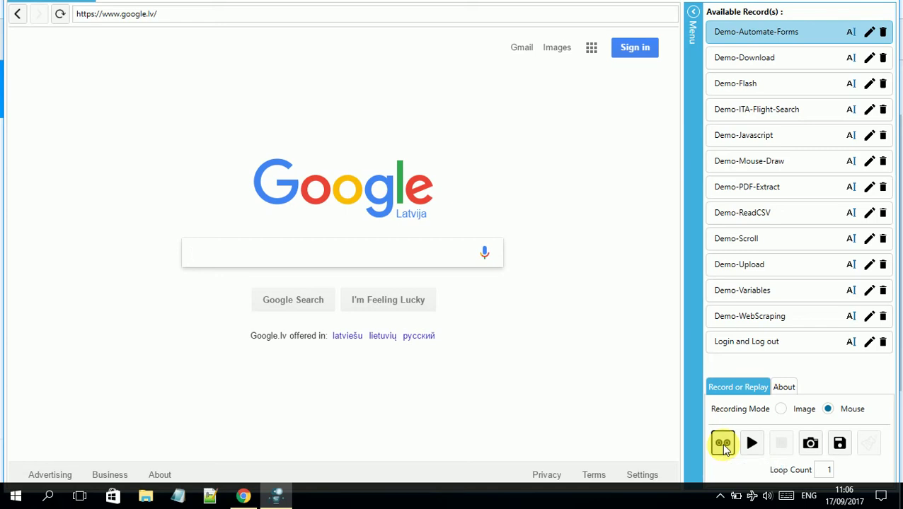
Open Gmail sign-in, enter the account e-mail, and submit the account password.
click(524, 55)
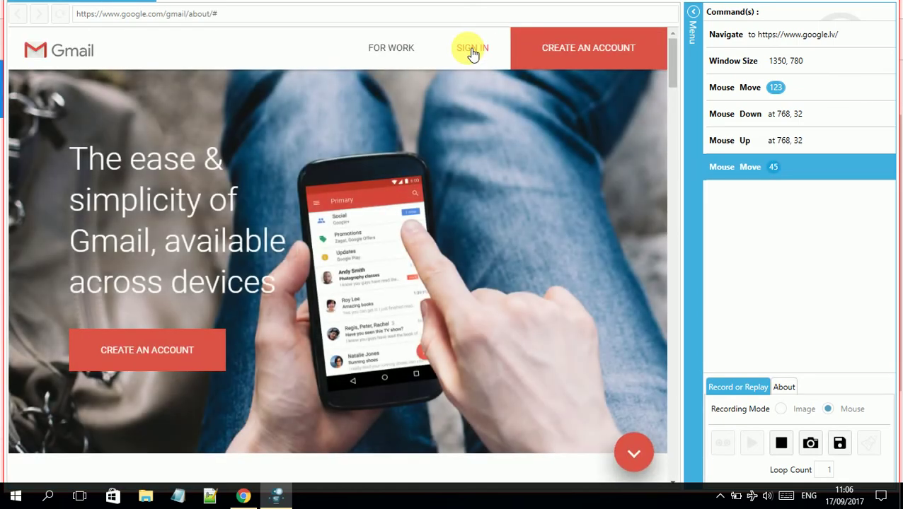
click(472, 55)
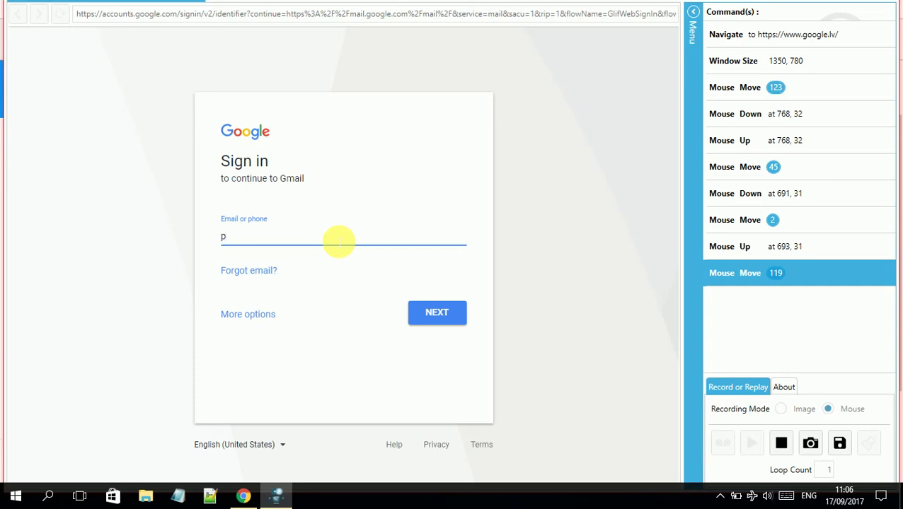
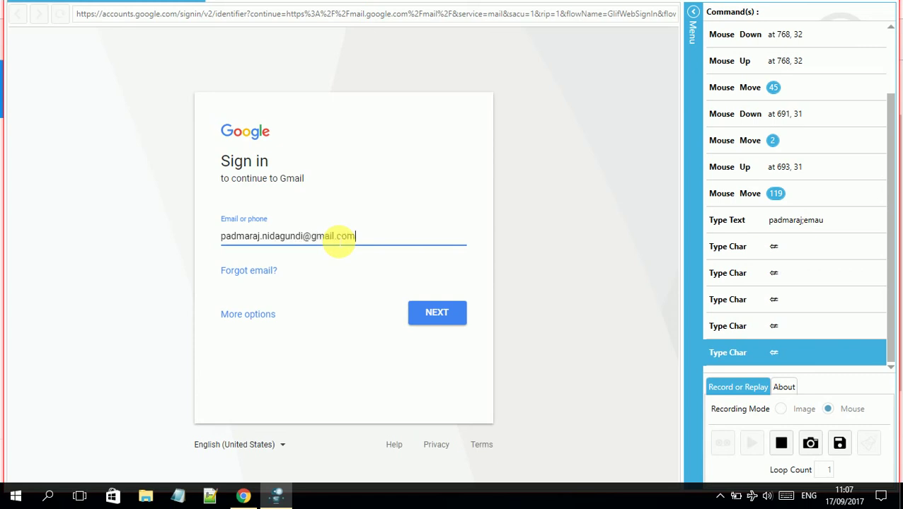
click(439, 317)
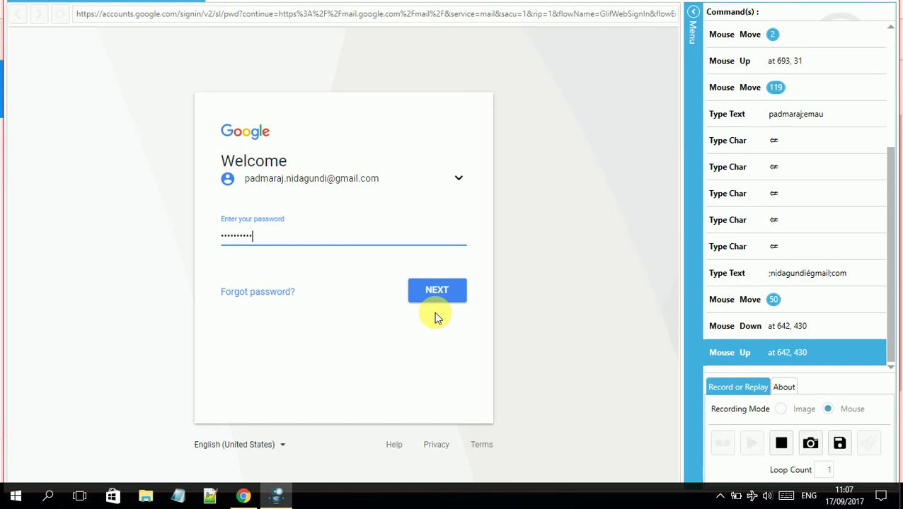
key(Return)
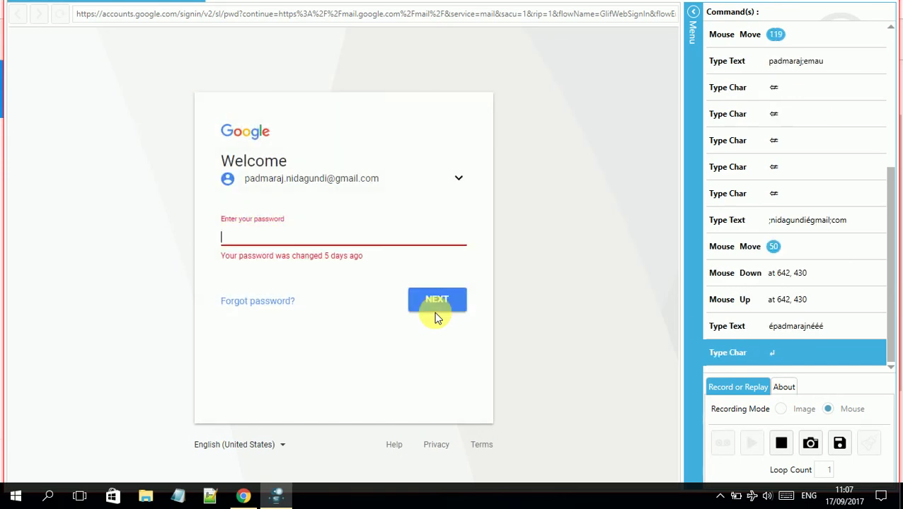
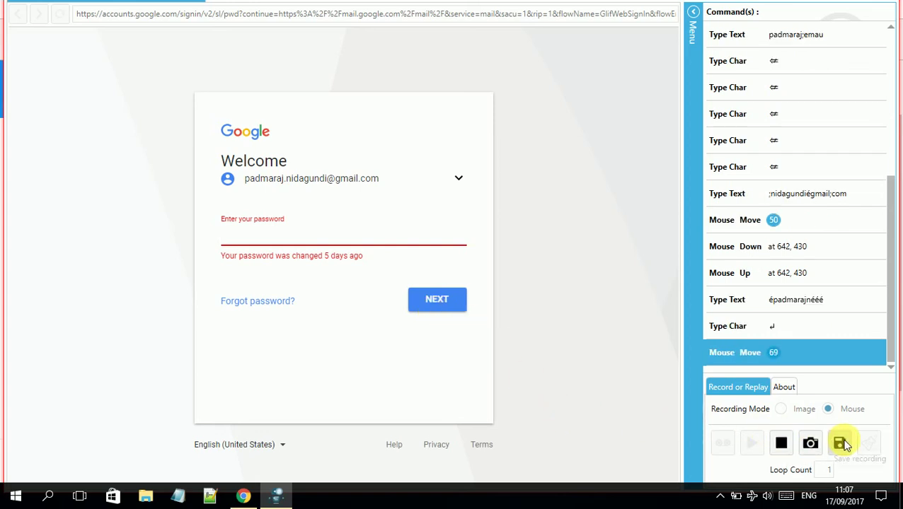
Save the new recording as 'Gmail with wrong password' and stop recording.
click(841, 444)
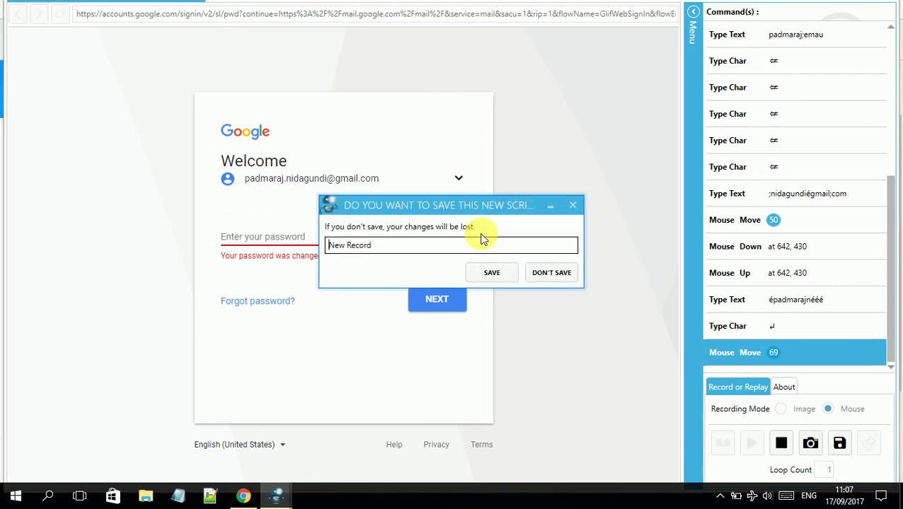
text(Gmail)
key(Delete)
key(Delete)
key(Delete)
key(Delete)
key(Delete)
key(Delete)
key(Delete)
key(Delete)
key(Delete)
key(Delete)
text(with wrong p)
click(487, 270)
click(782, 442)
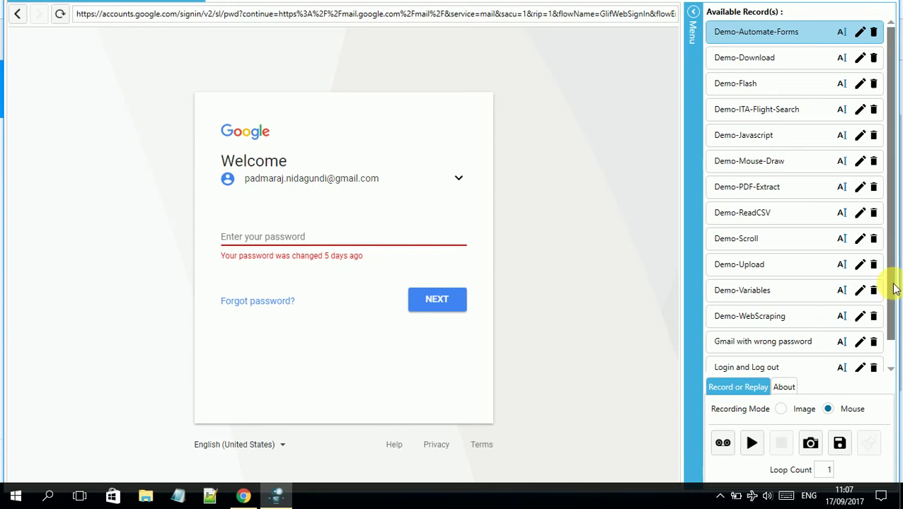
drag(893, 282, 883, 342)
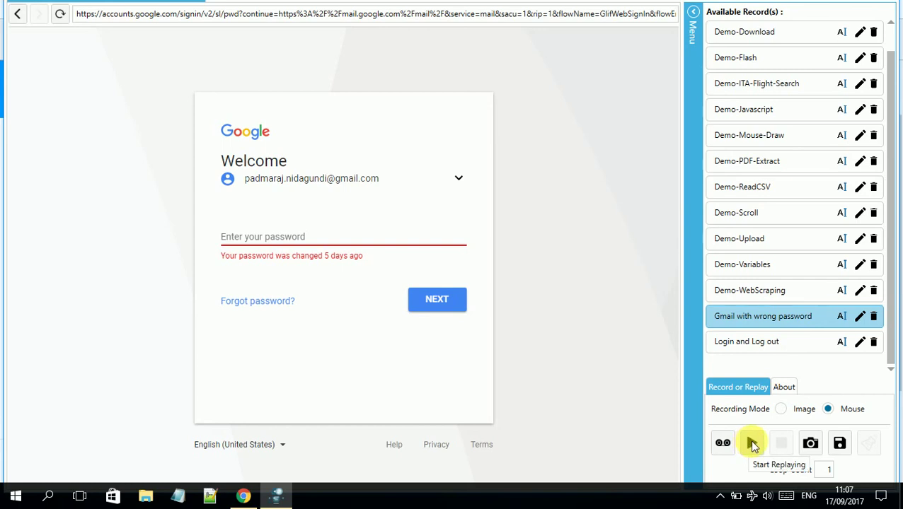
Replay the 'Gmail with wrong password' macro against the Gmail sign-in page.
click(753, 444)
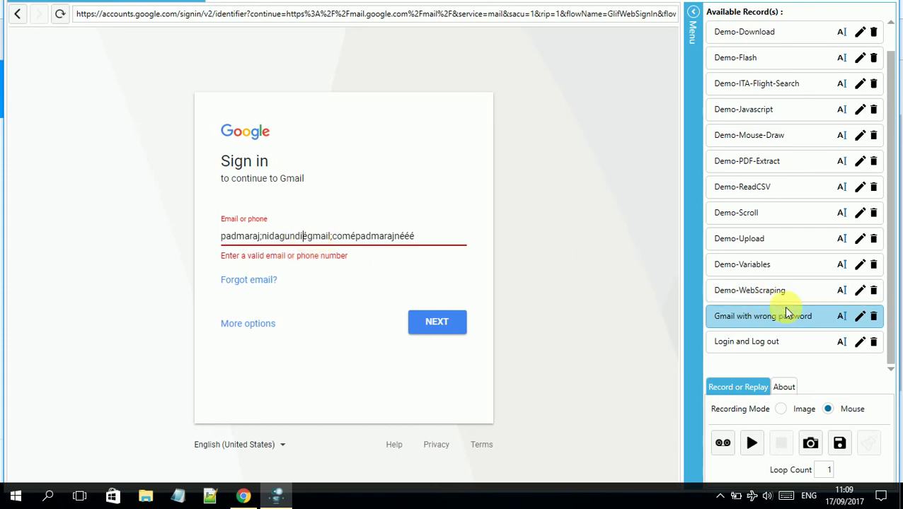
Open the 'Gmail with wrong password' macro in Kantu Editor and bring that window forward.
click(842, 322)
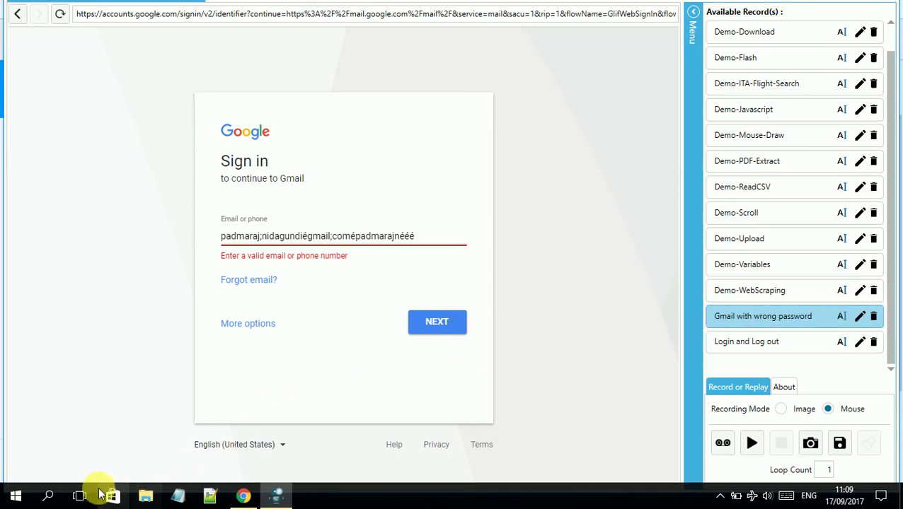
click(49, 497)
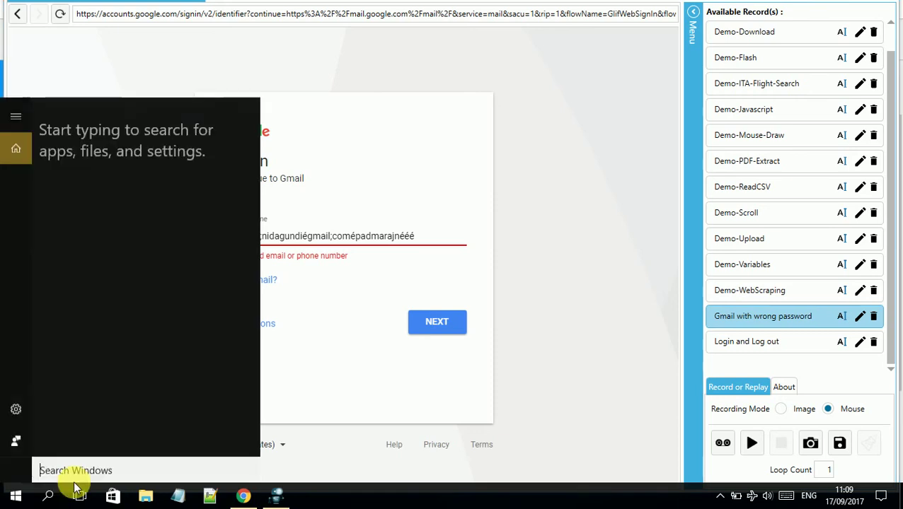
text(kan)
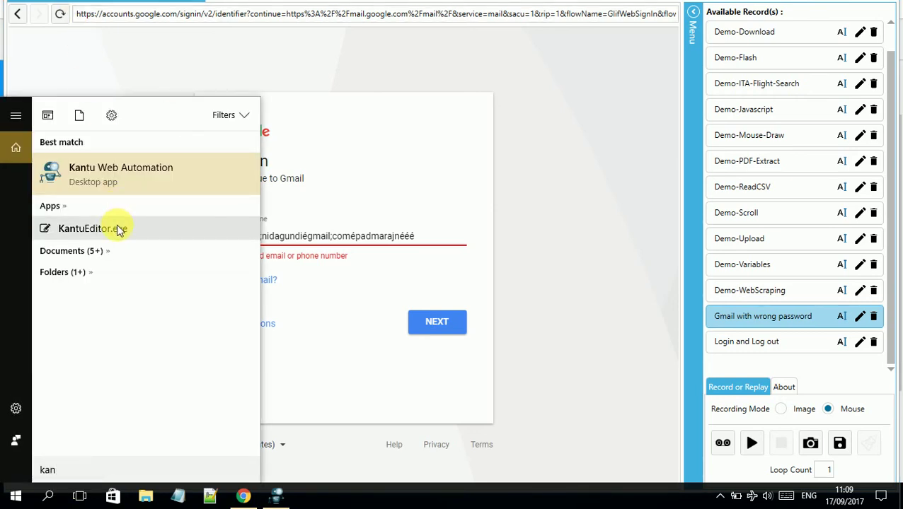
click(647, 177)
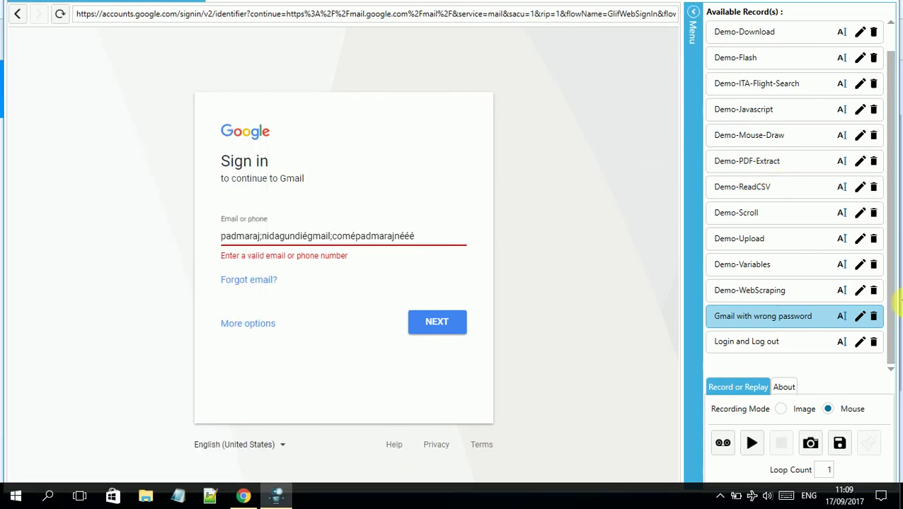
click(861, 318)
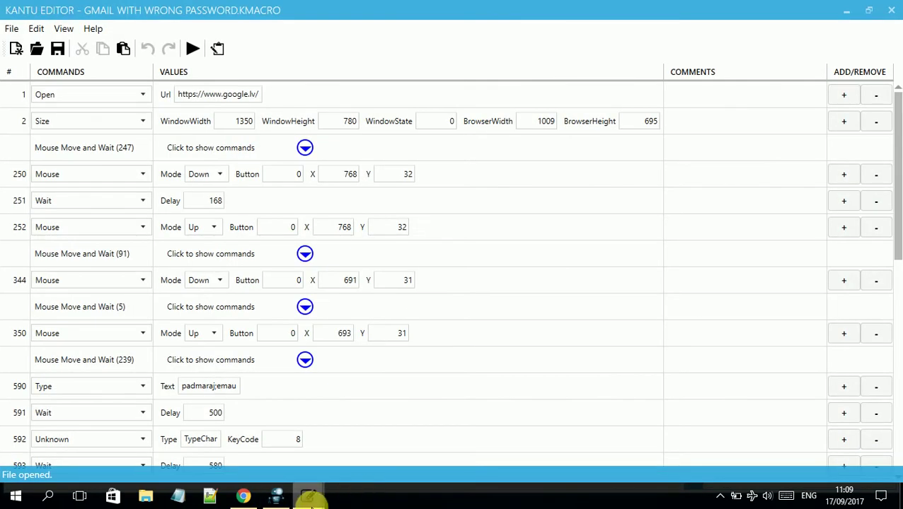
mouse_move(305, 502)
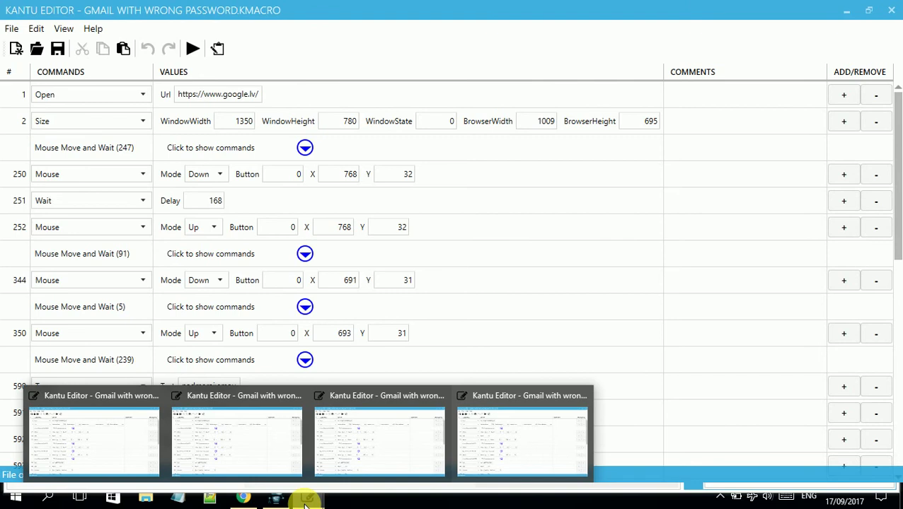
click(281, 501)
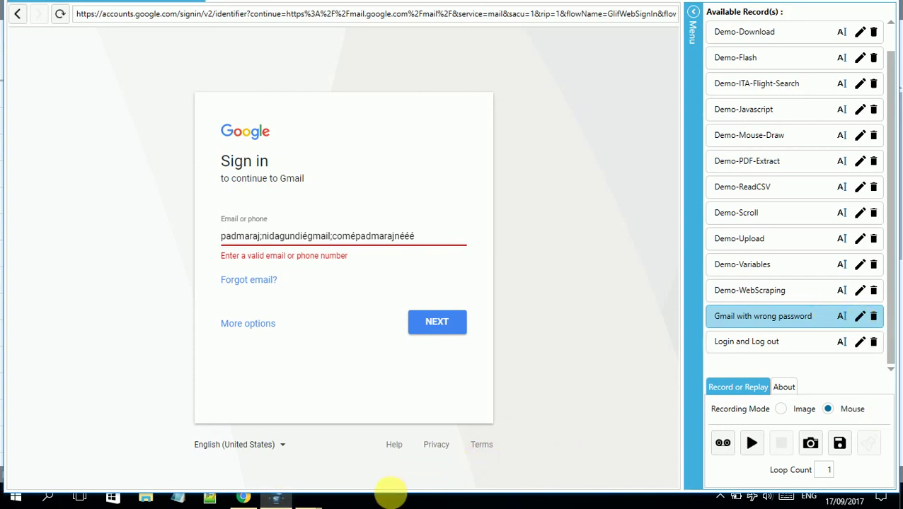
mouse_move(312, 498)
click(477, 437)
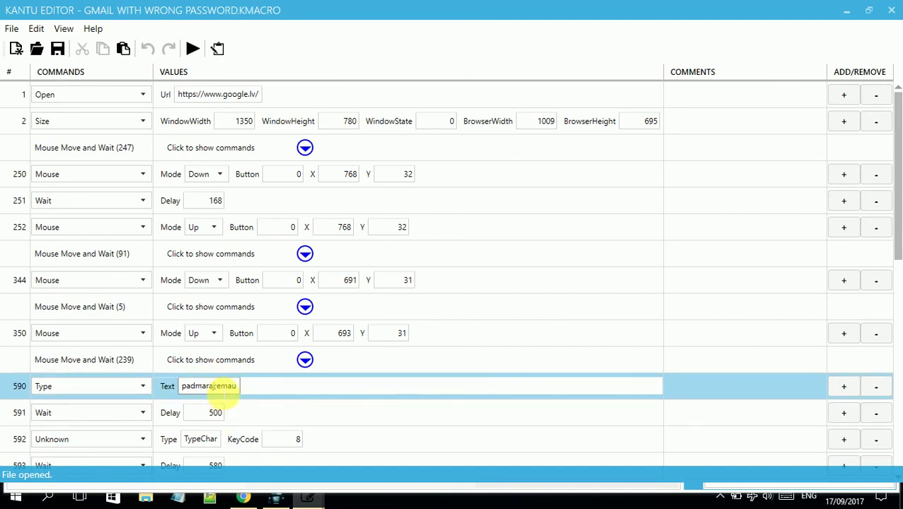
Replace the garbled 'emau' ending in row 590's Type text with the correct username, then save and replay.
drag(896, 141, 877, 222)
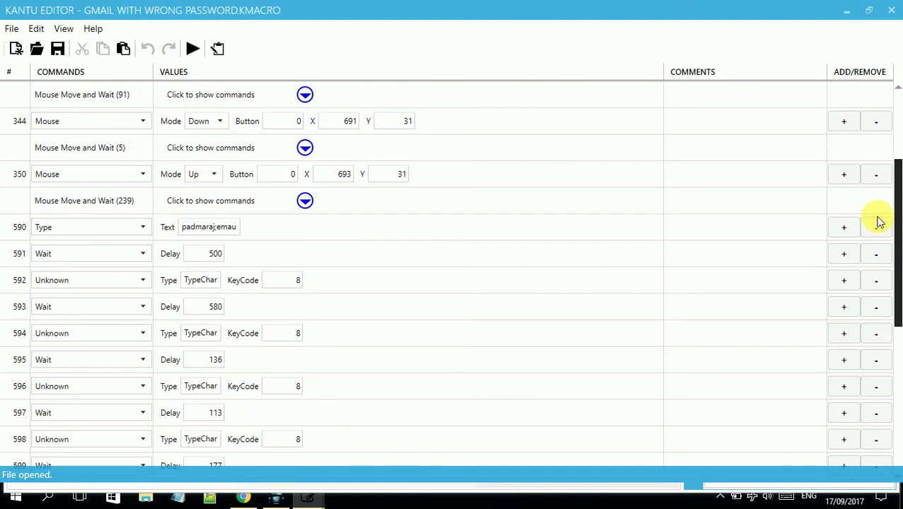
click(216, 228)
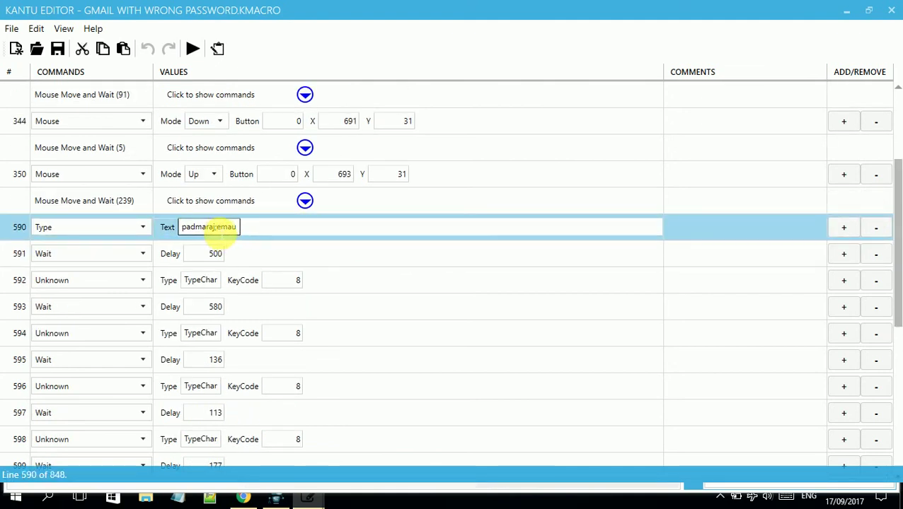
drag(216, 227, 461, 260)
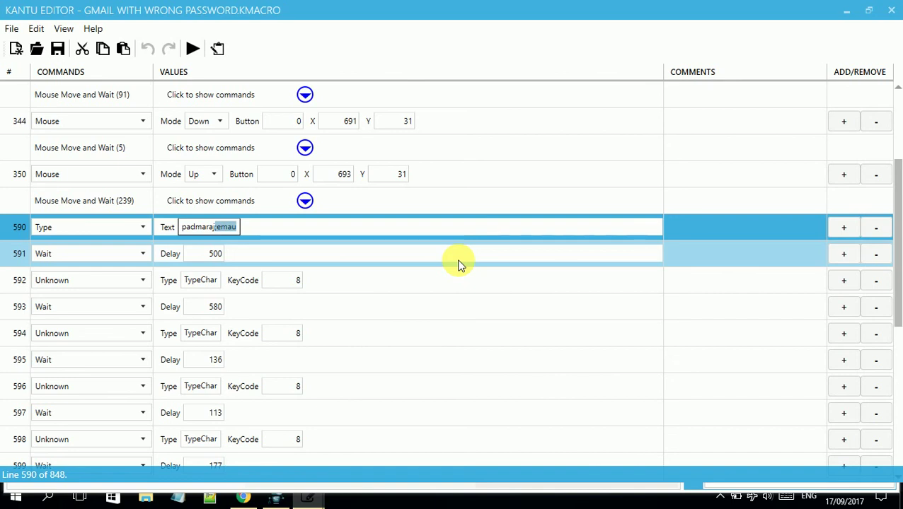
key(BackSpace)
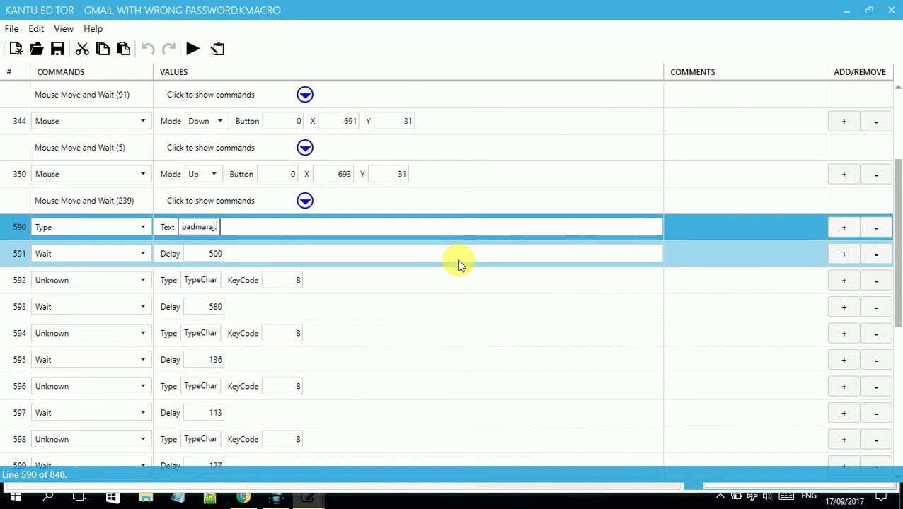
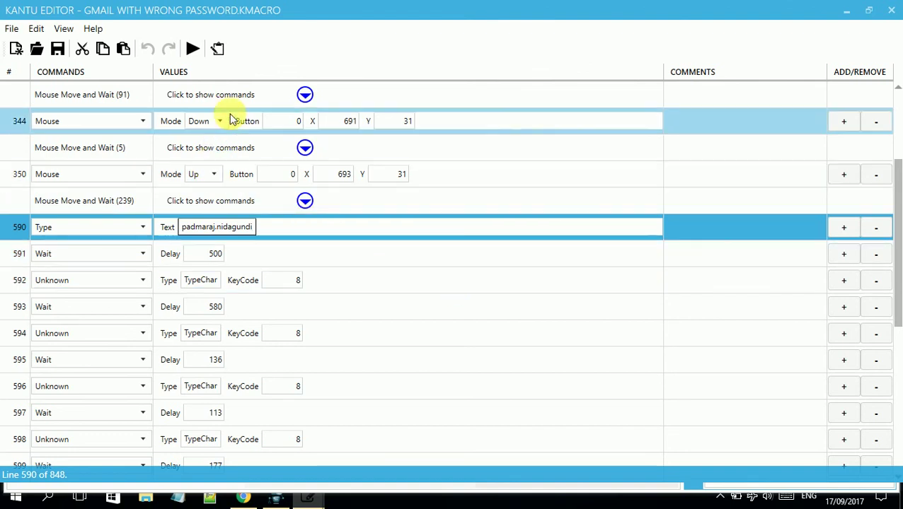
click(58, 54)
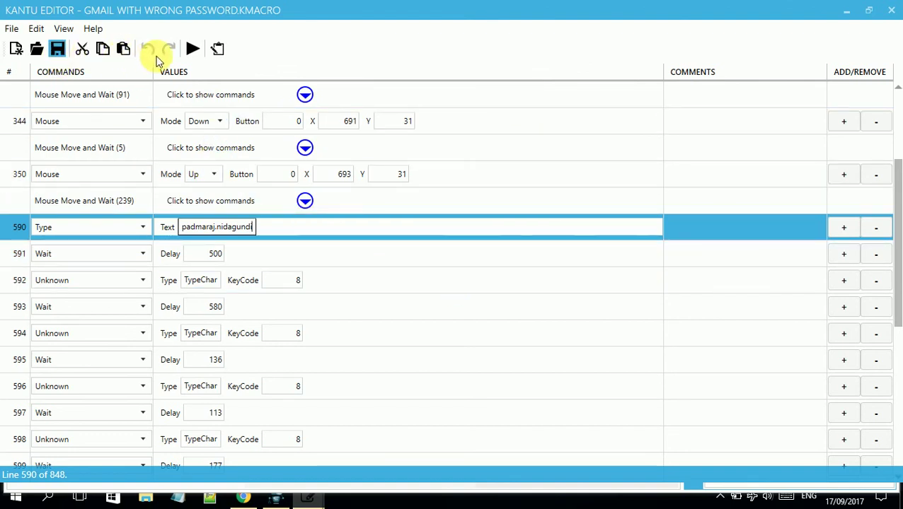
click(192, 50)
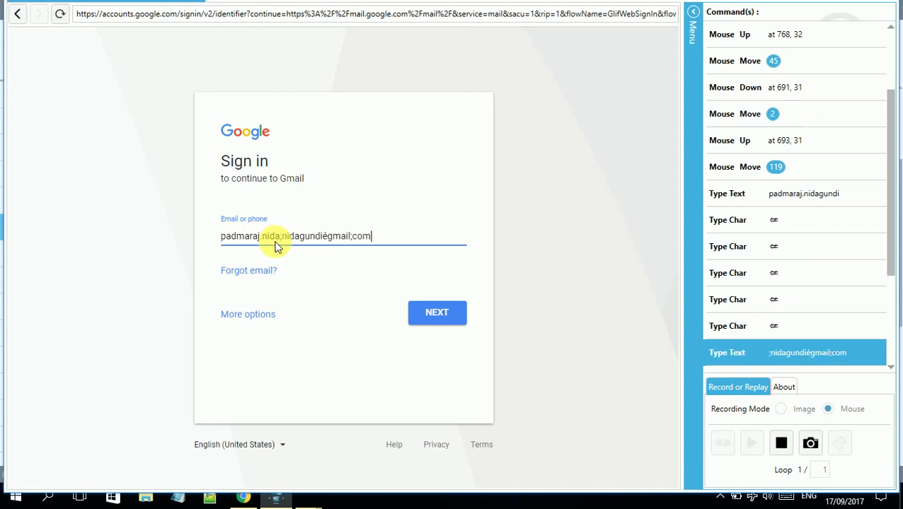
Stop the running replay after it fills Gmail's Email or phone field.
click(781, 443)
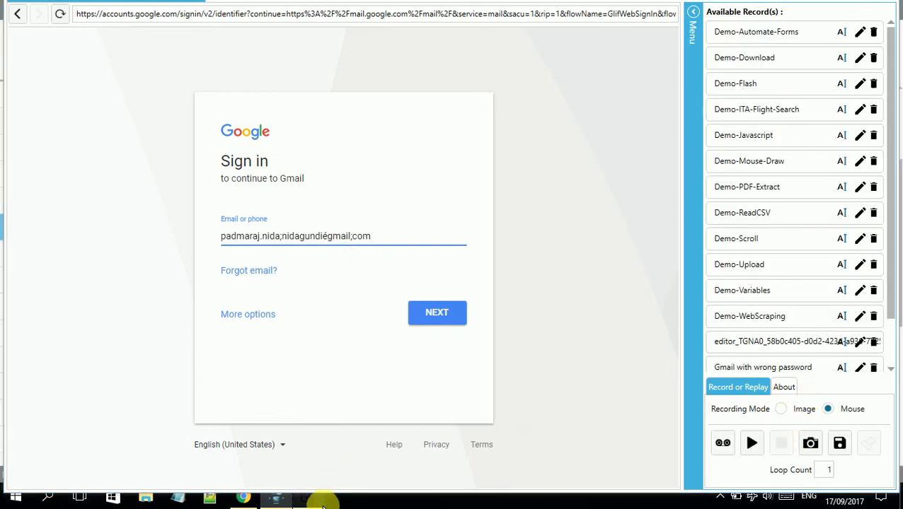
In Kantu Editor, overwrite line 602's Text with the correct Gmail address.
mouse_move(318, 499)
click(470, 447)
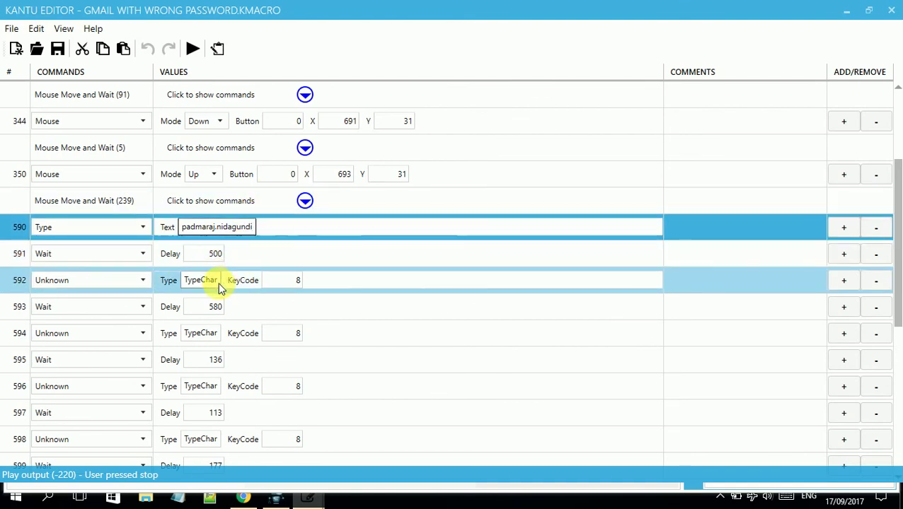
click(225, 287)
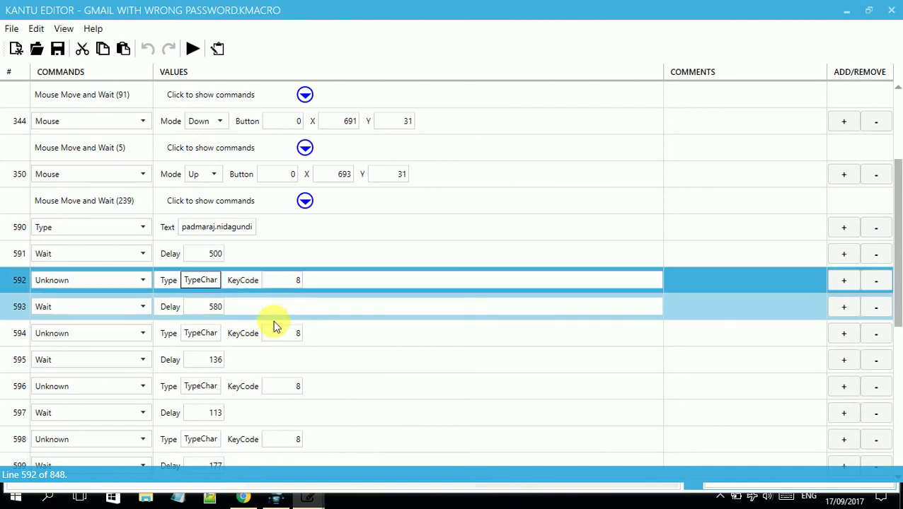
scroll(276, 324, down, 4)
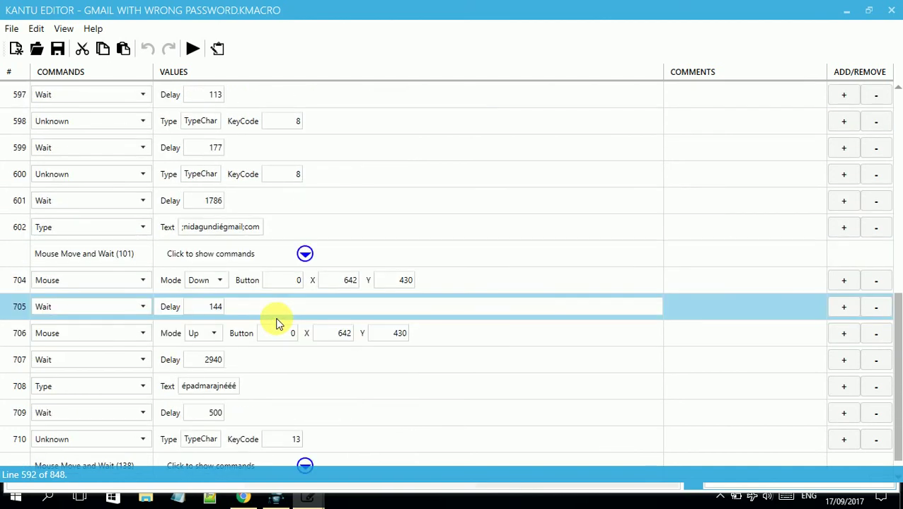
drag(223, 227, 139, 237)
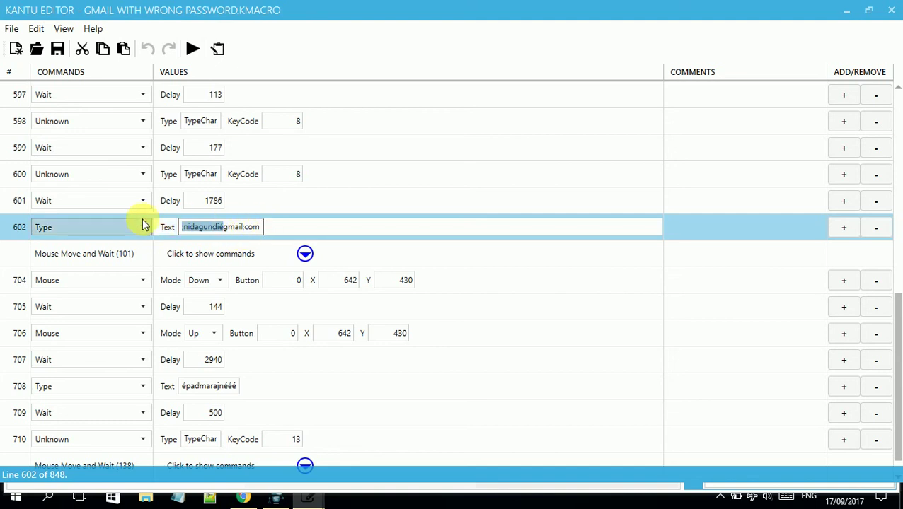
click(258, 228)
drag(258, 227, 151, 227)
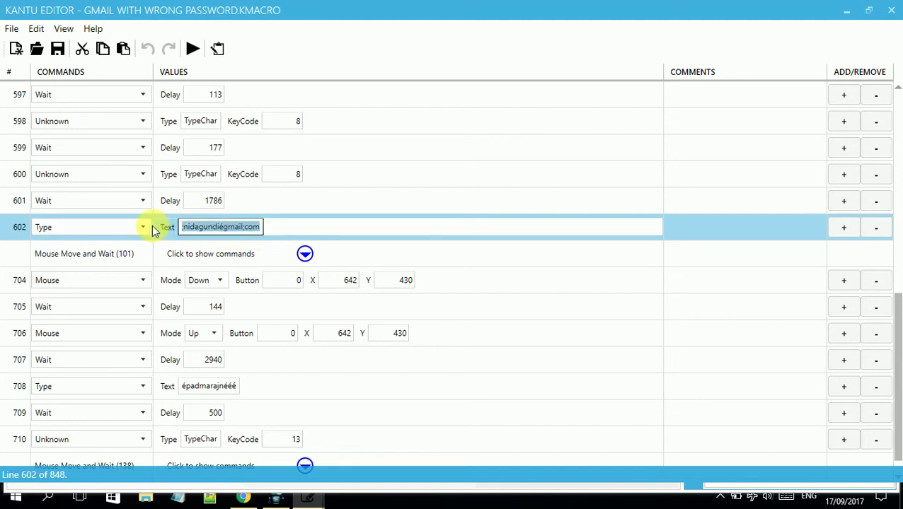
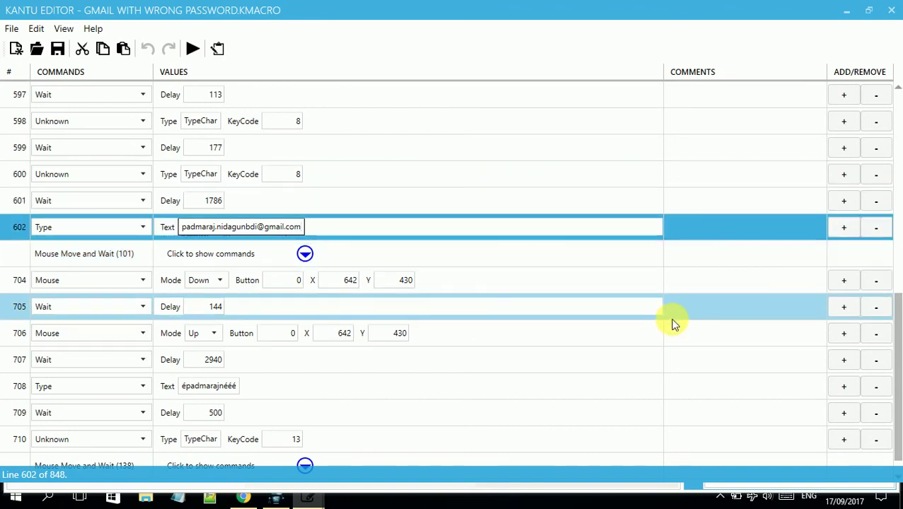
Clear the old password from line 708's Text, then save and replay the macro.
scroll(674, 315, down, 1)
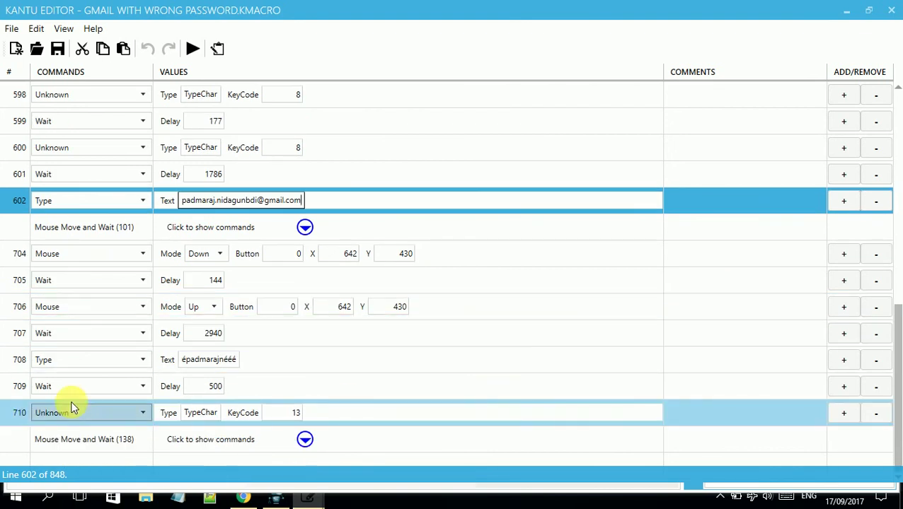
click(239, 358)
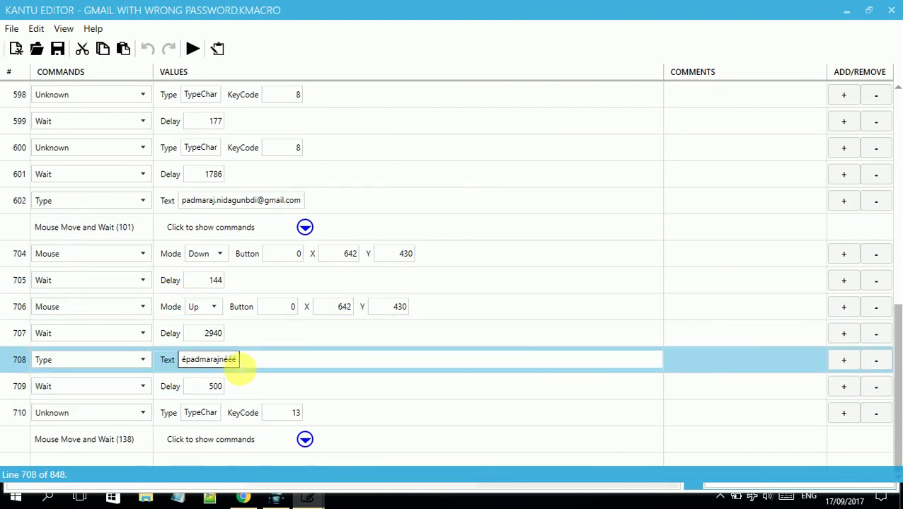
drag(240, 359, 140, 354)
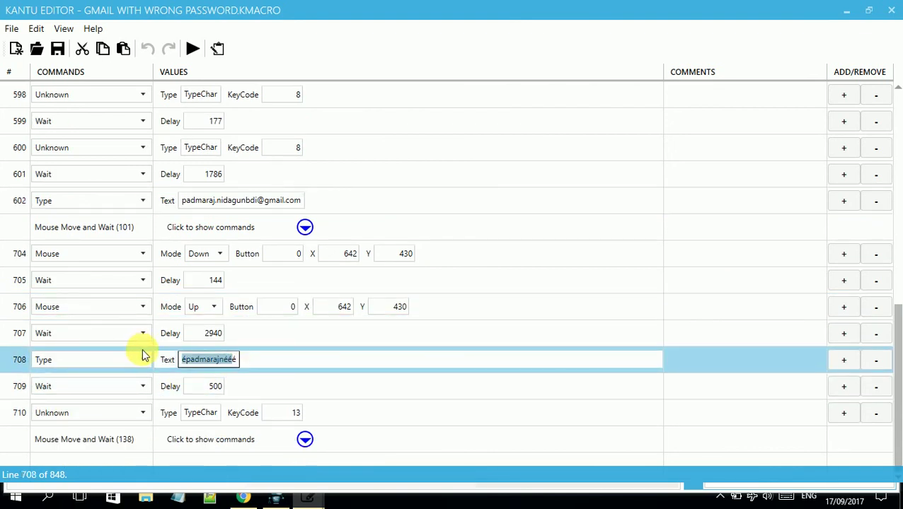
key(BackSpace)
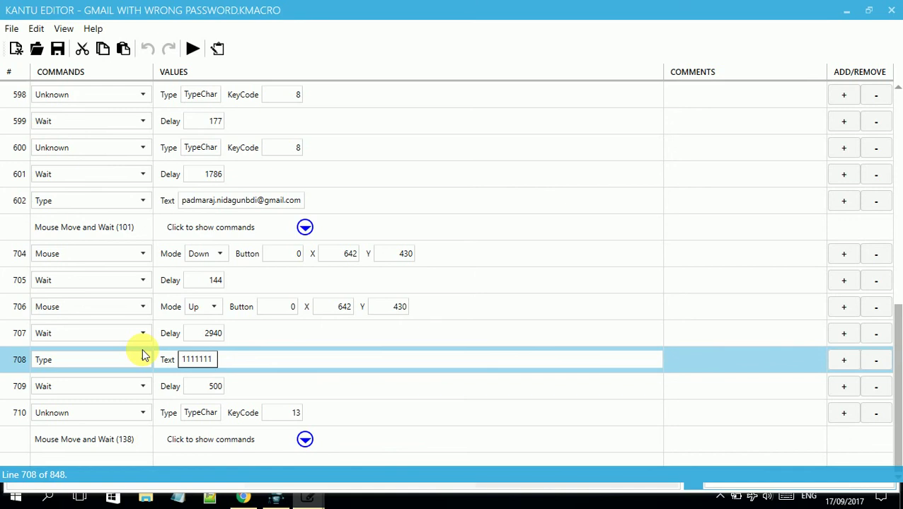
click(58, 50)
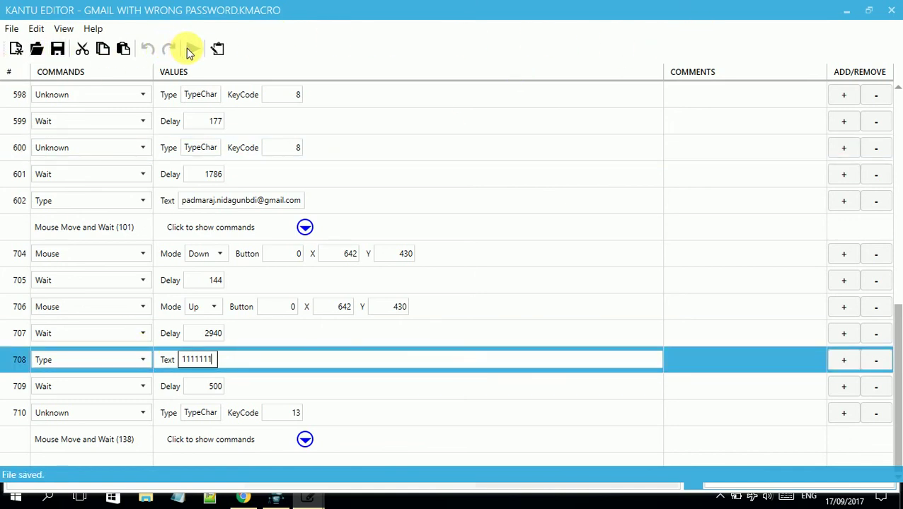
click(189, 51)
Watch the replay fill the Google sign-in page, then check the editor and return to the page.
click(278, 498)
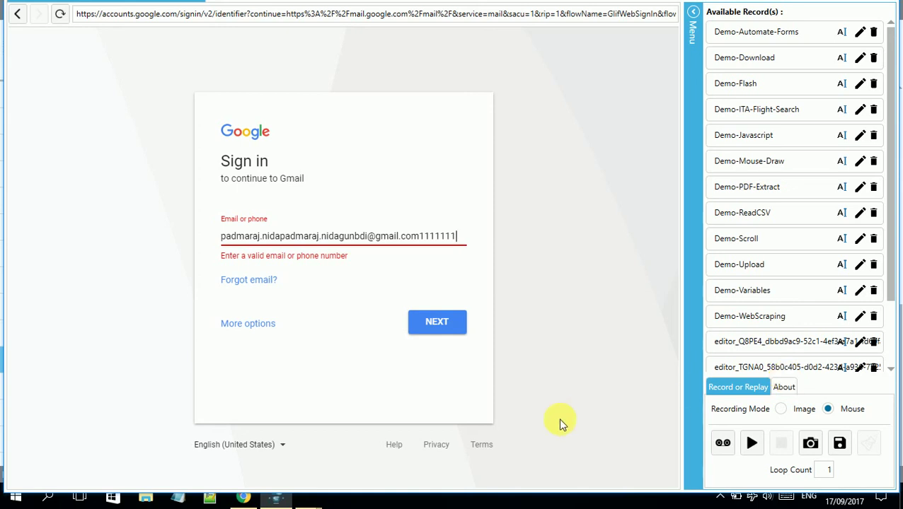
mouse_move(308, 493)
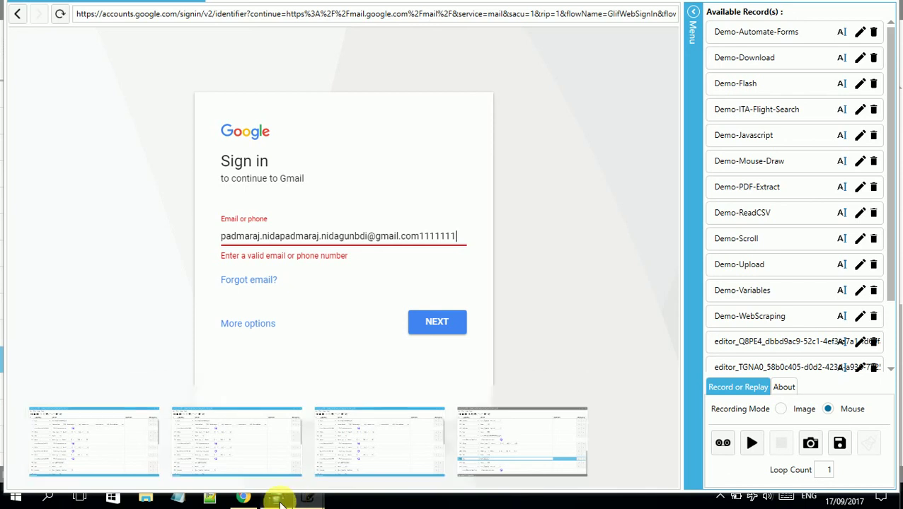
click(282, 500)
click(282, 501)
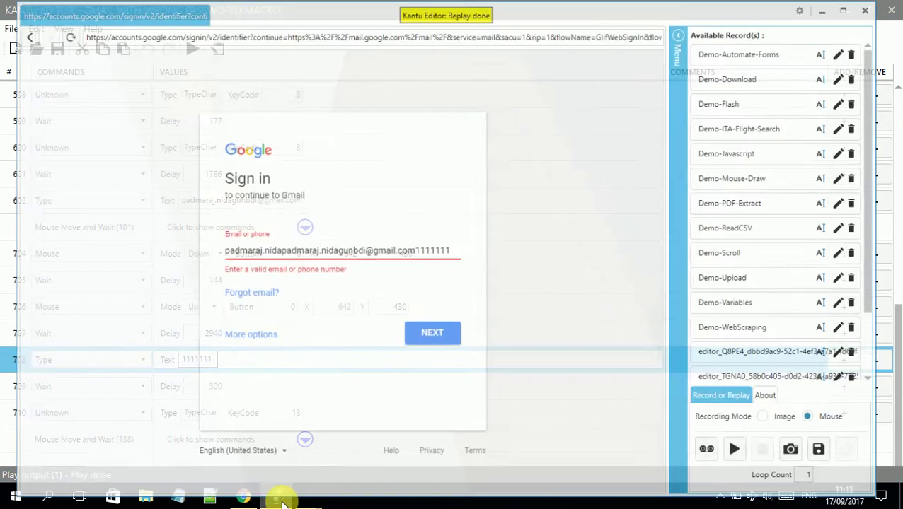
In Chrome's Downloading Kantu PRO page, go to the a9t9 home page via its logo.
click(248, 497)
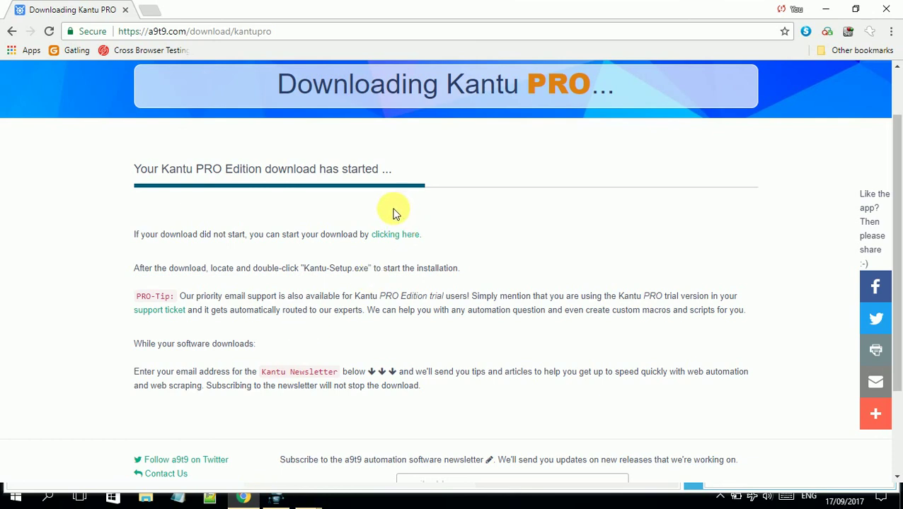
scroll(407, 212, up, 1)
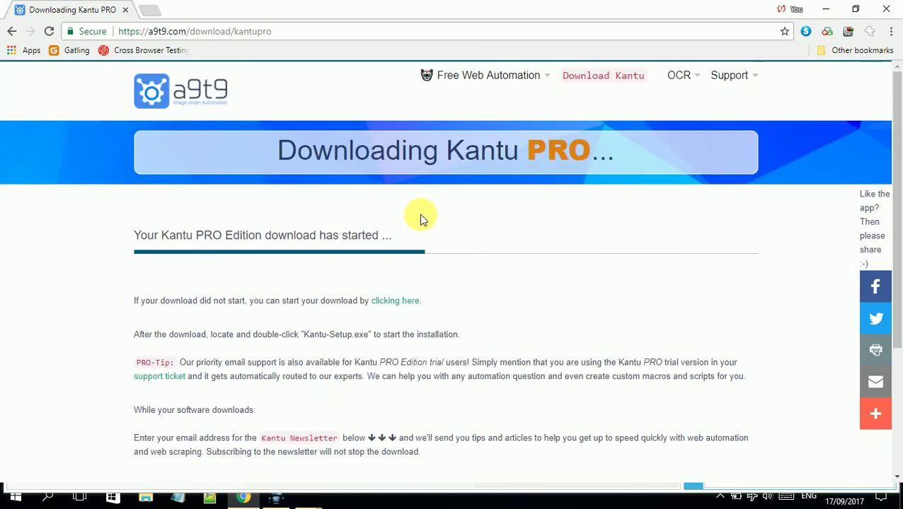
click(221, 105)
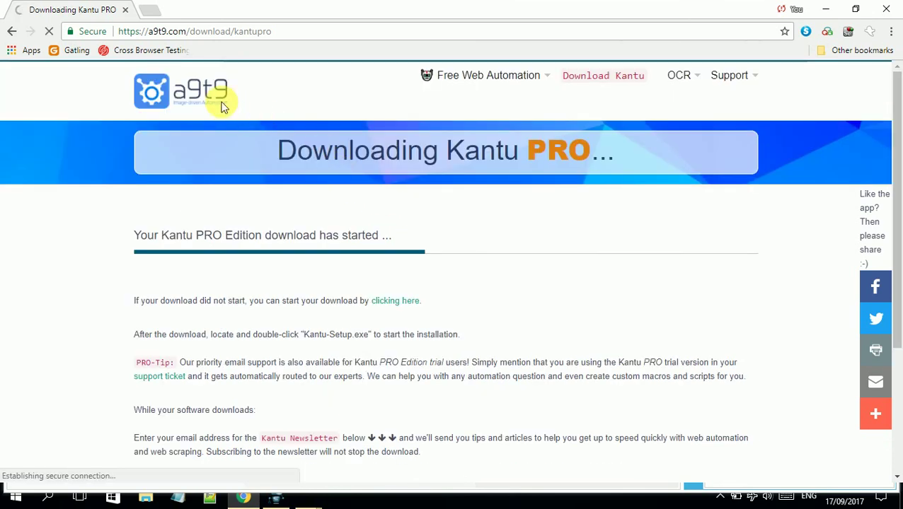